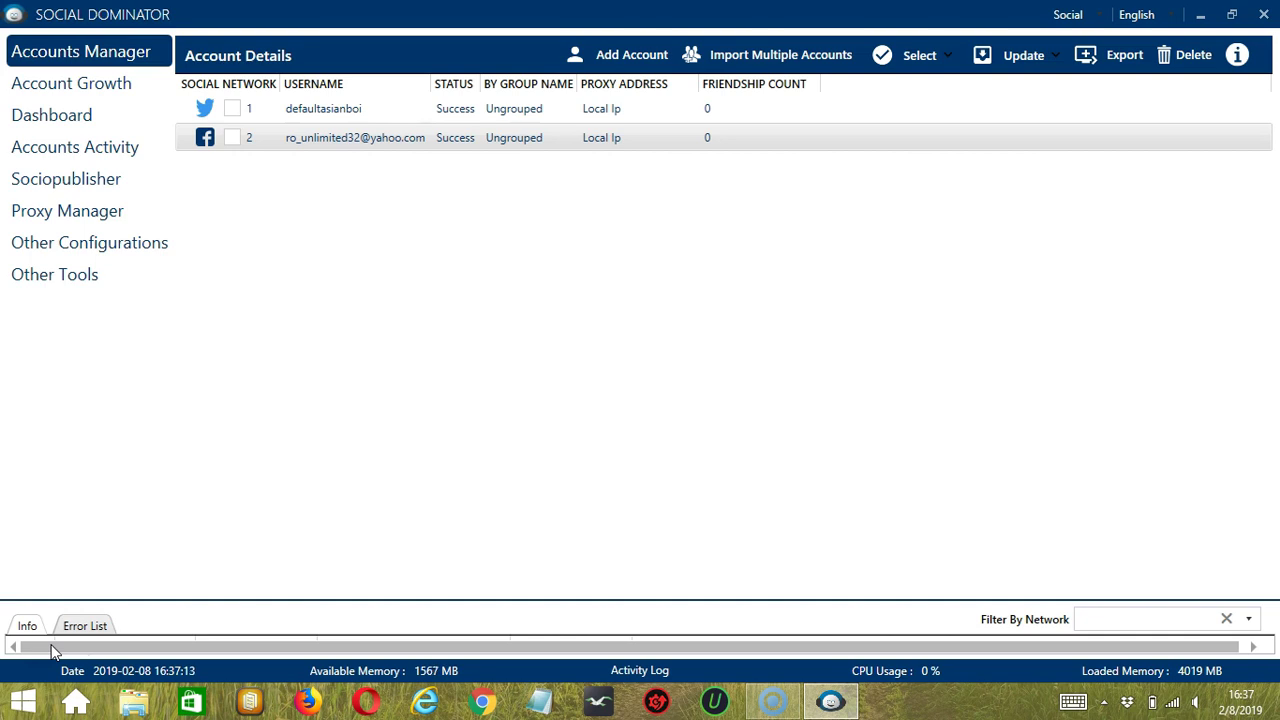
Open the Accounts Activity tools for the Facebook account from the Accounts Manager table.
{"action": "left_click", "coordinate": [53, 647]}
{"action": "right_click", "coordinate": [306, 139]}
{"action": "left_click", "coordinate": [189, 240]}
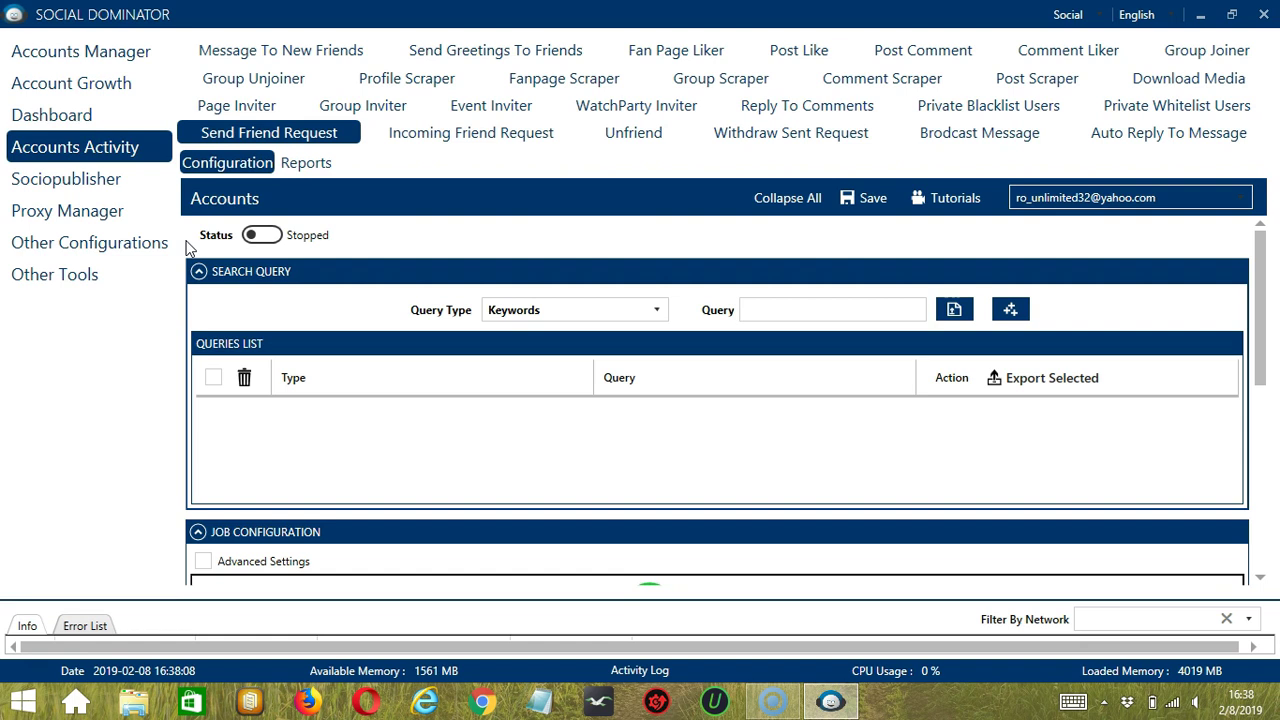
Switch to the Send Greetings To Friends job and set the birthday range to 2–3 days.
{"action": "left_click", "coordinate": [432, 55]}
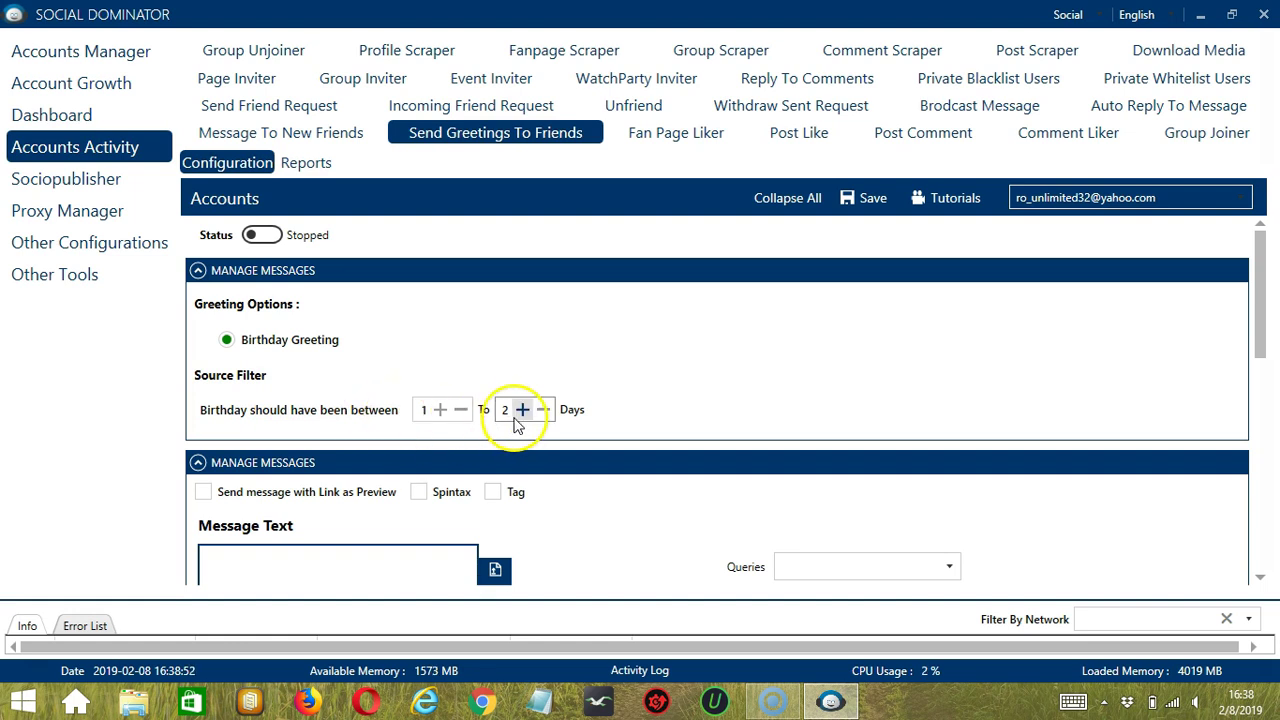
{"action": "left_click", "coordinate": [441, 410]}
{"action": "left_click", "coordinate": [522, 409]}
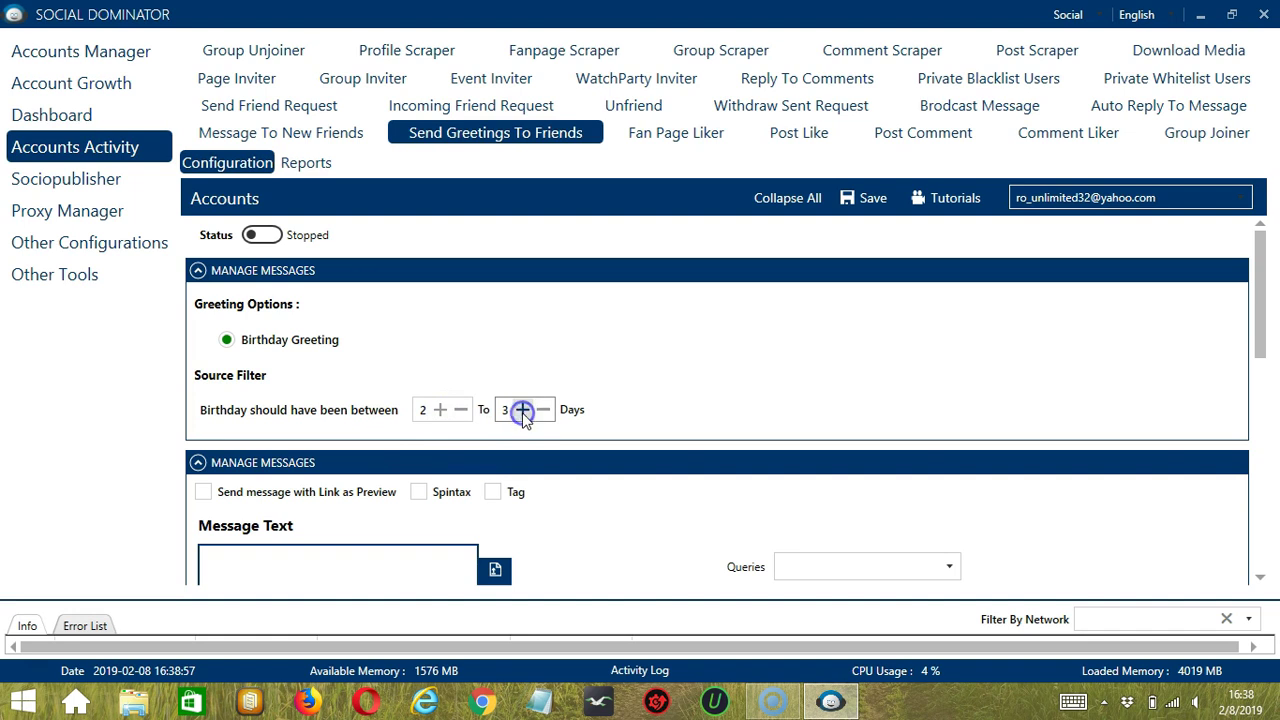
{"action": "scroll", "coordinate": [650, 352], "scroll_direction": "down", "scroll_amount": 5}
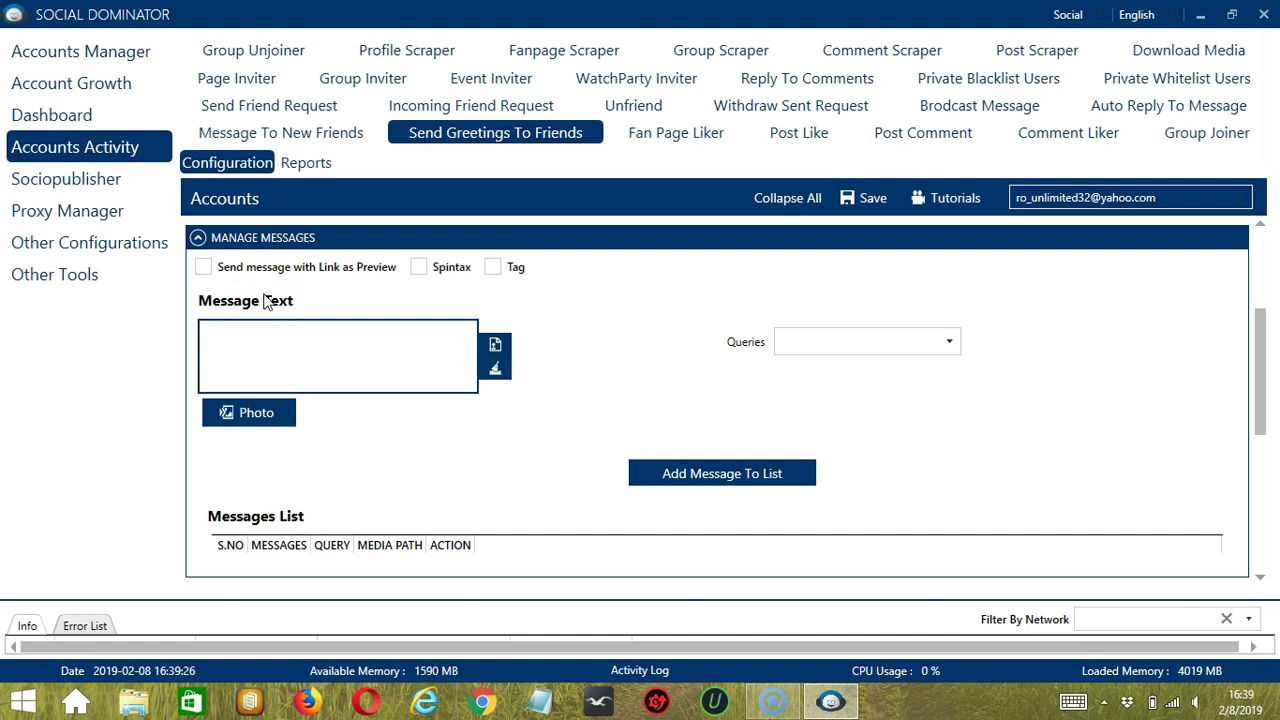
Enable Send message with Link as Preview and type '(Happy birthday | A very merry birthday to you)'.
{"action": "left_click", "coordinate": [204, 267]}
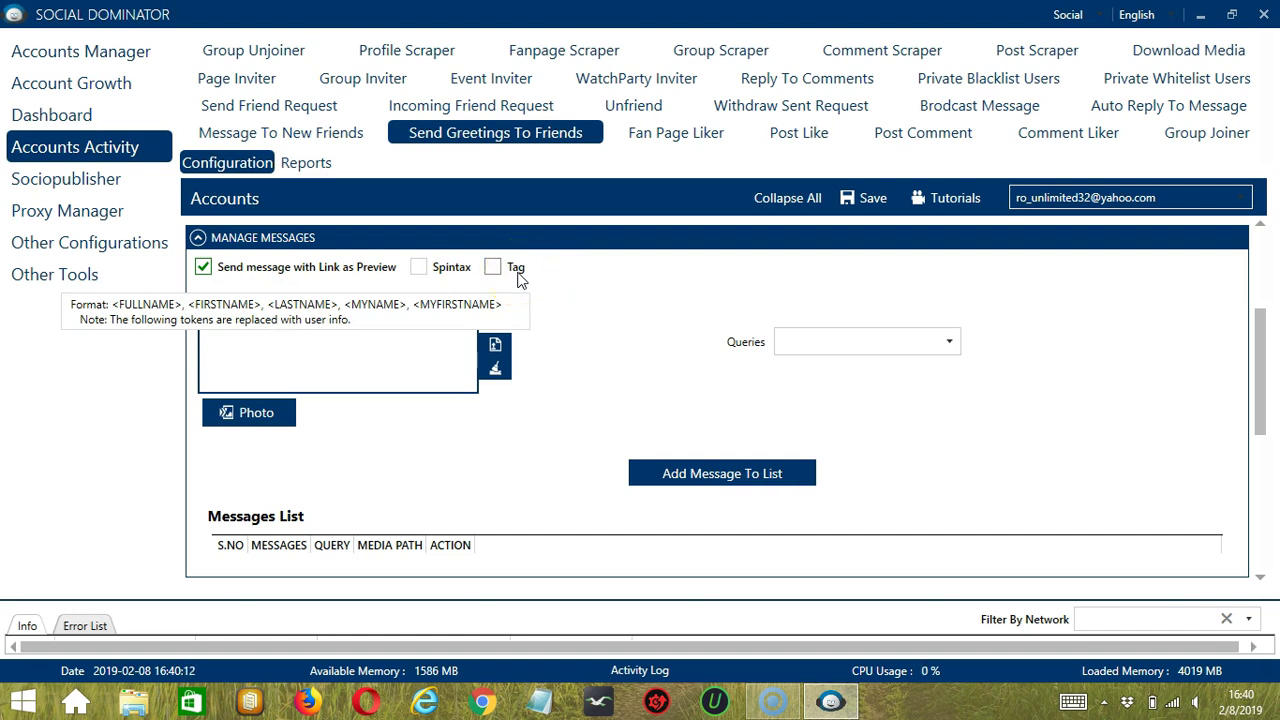
{"action": "left_click", "coordinate": [236, 343]}
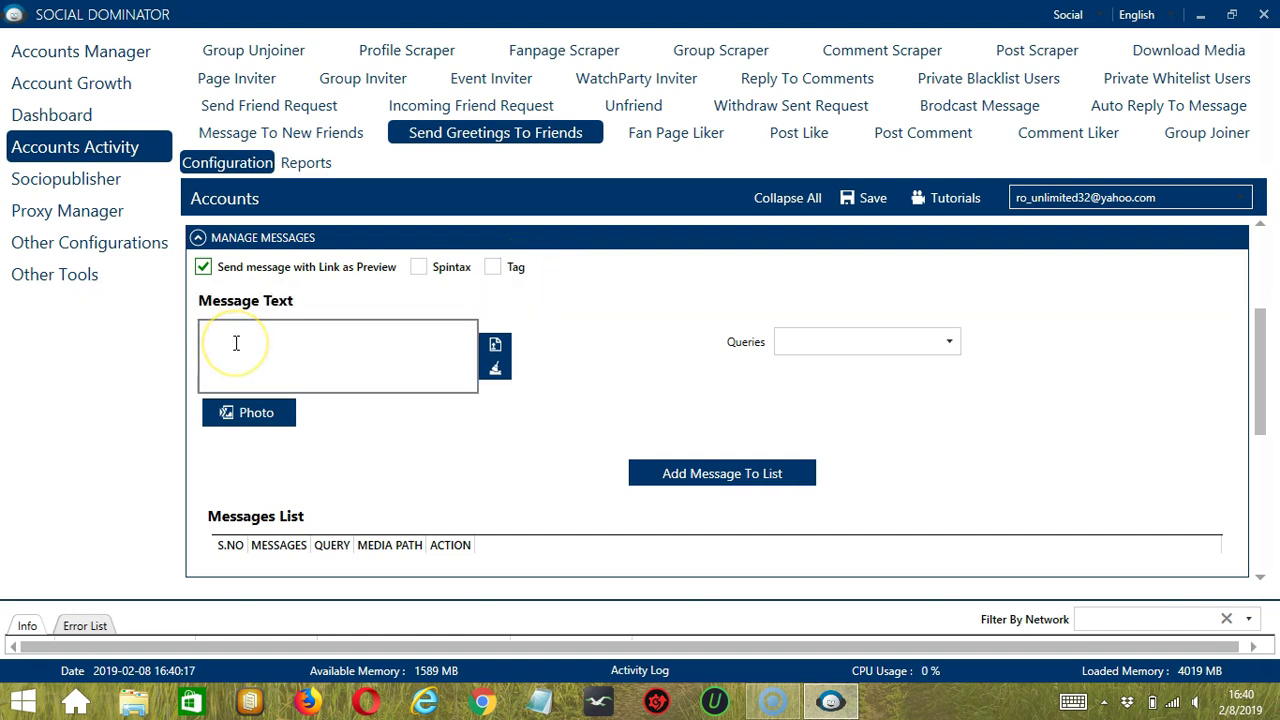
{"action": "left_click", "coordinate": [236, 343]}
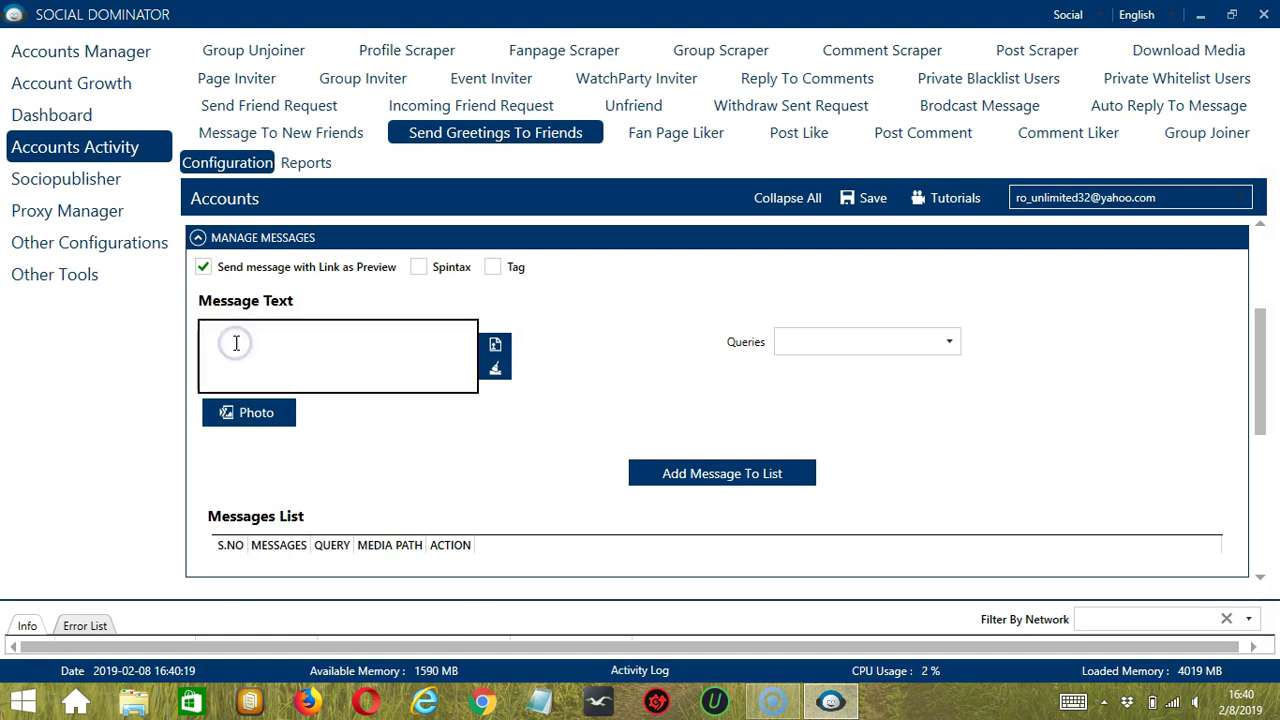
{"action": "left_click", "coordinate": [246, 371]}
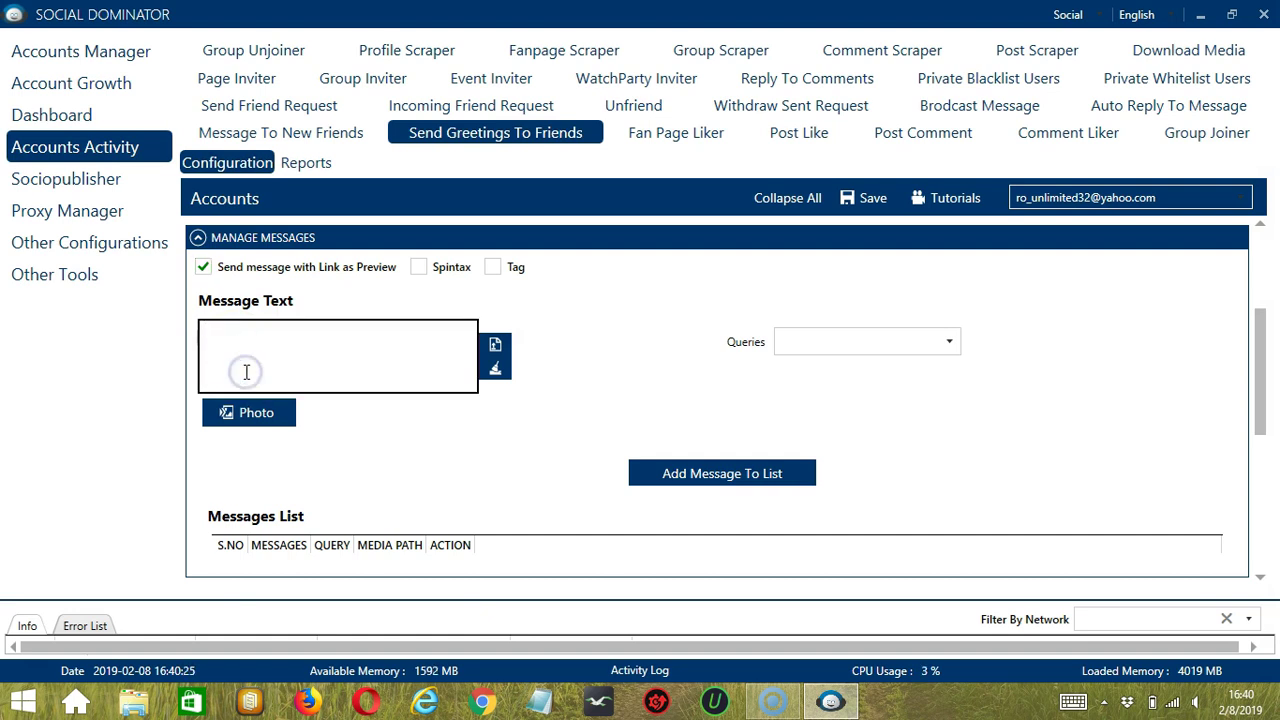
{"action": "left_click", "coordinate": [341, 325]}
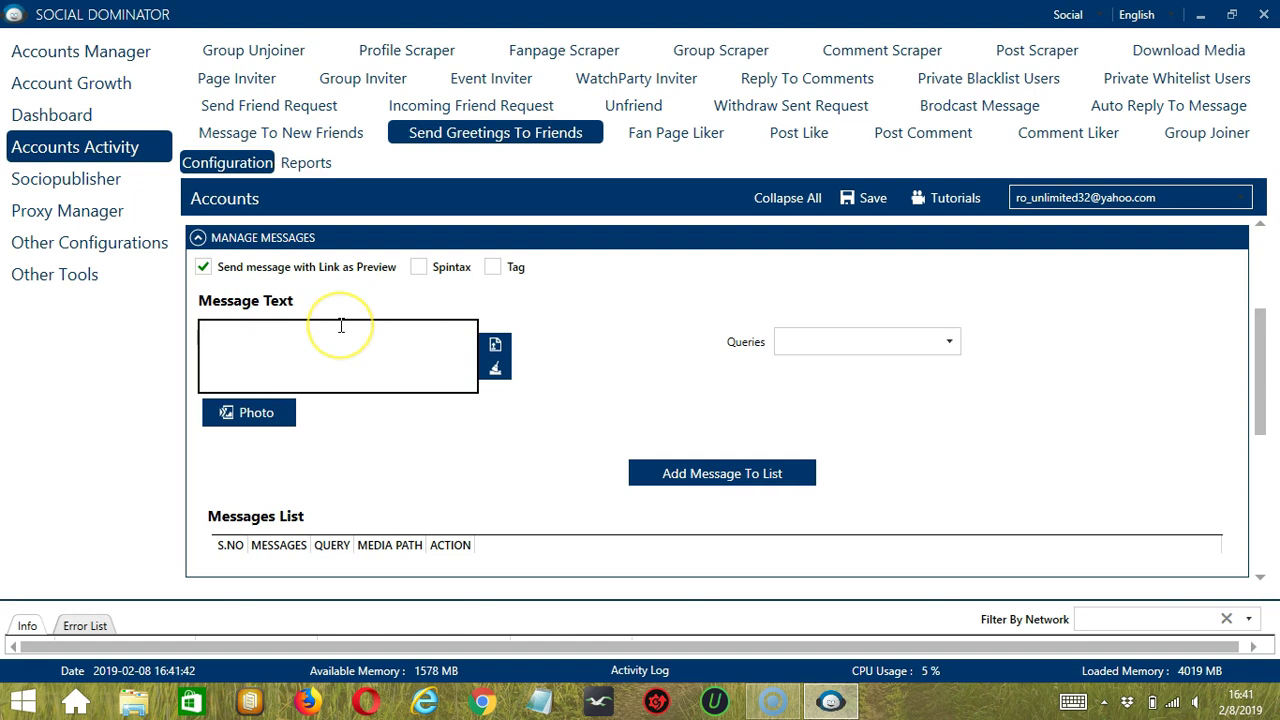
{"action": "type", "text": "(Happy birthday | A very me"}
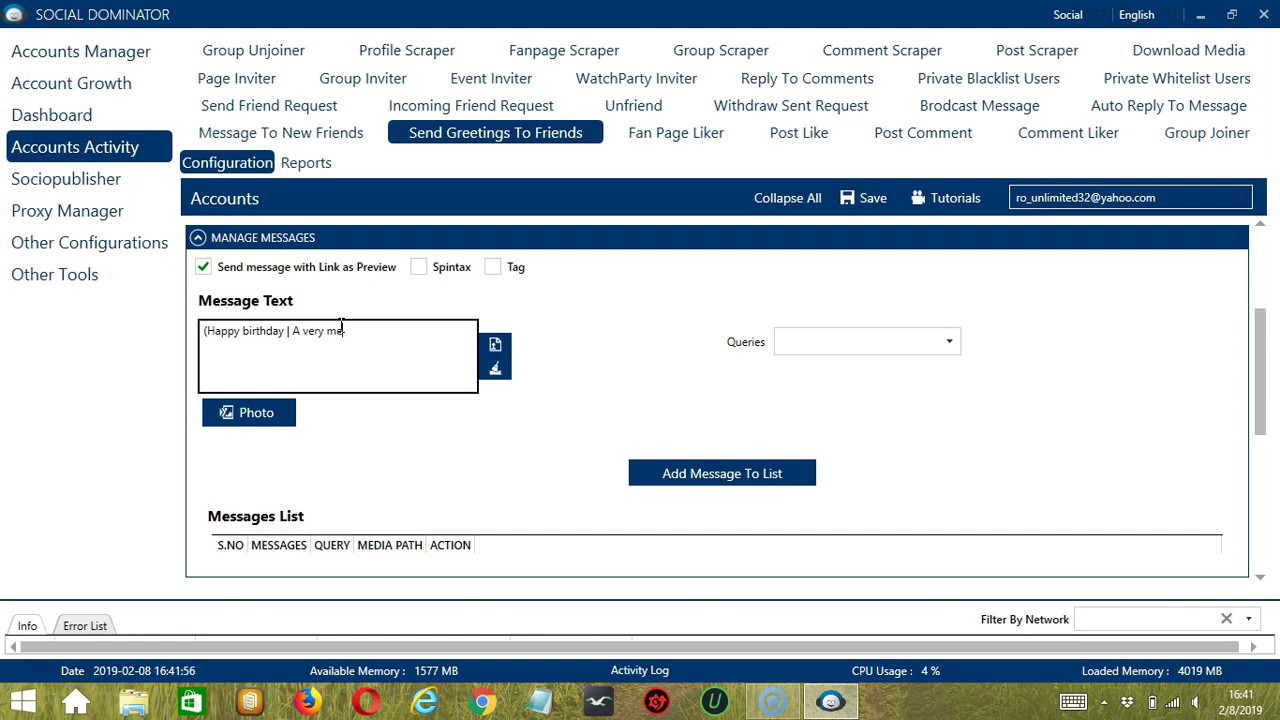
{"action": "type", "text": "rry birthday to you)"}
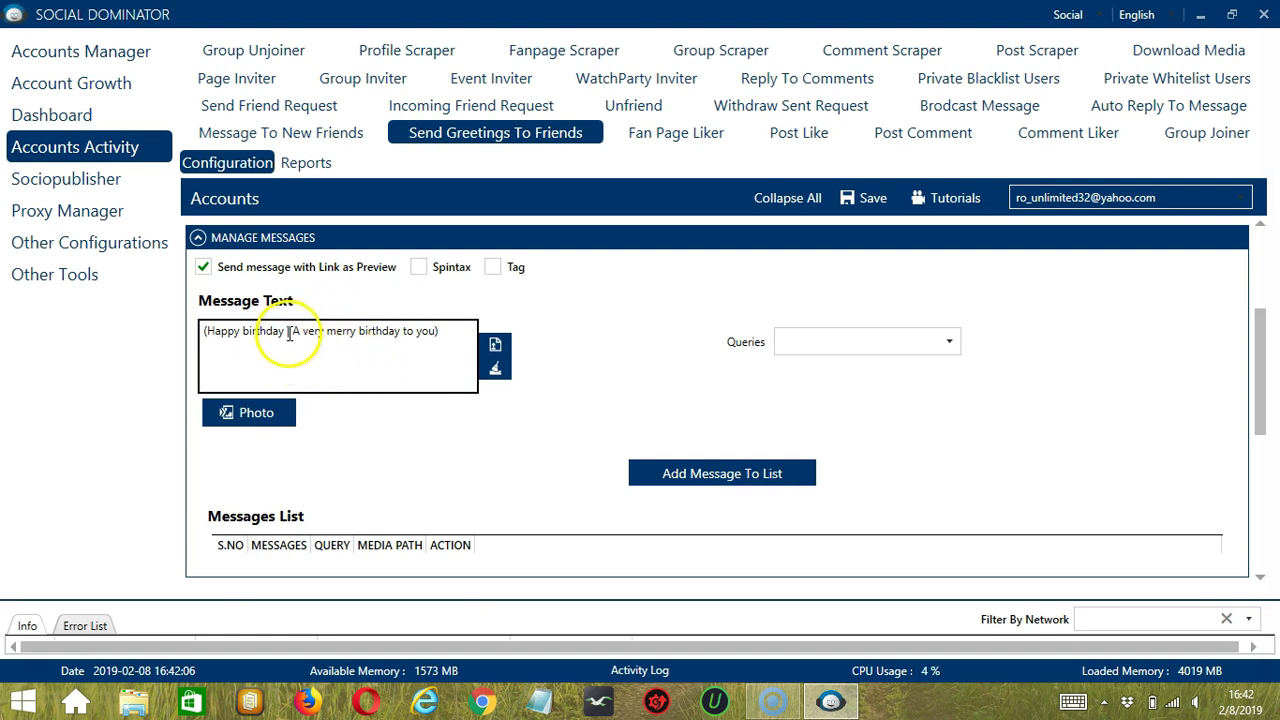
Turn on Spintax and clear the typed message text.
{"action": "left_click", "coordinate": [420, 268]}
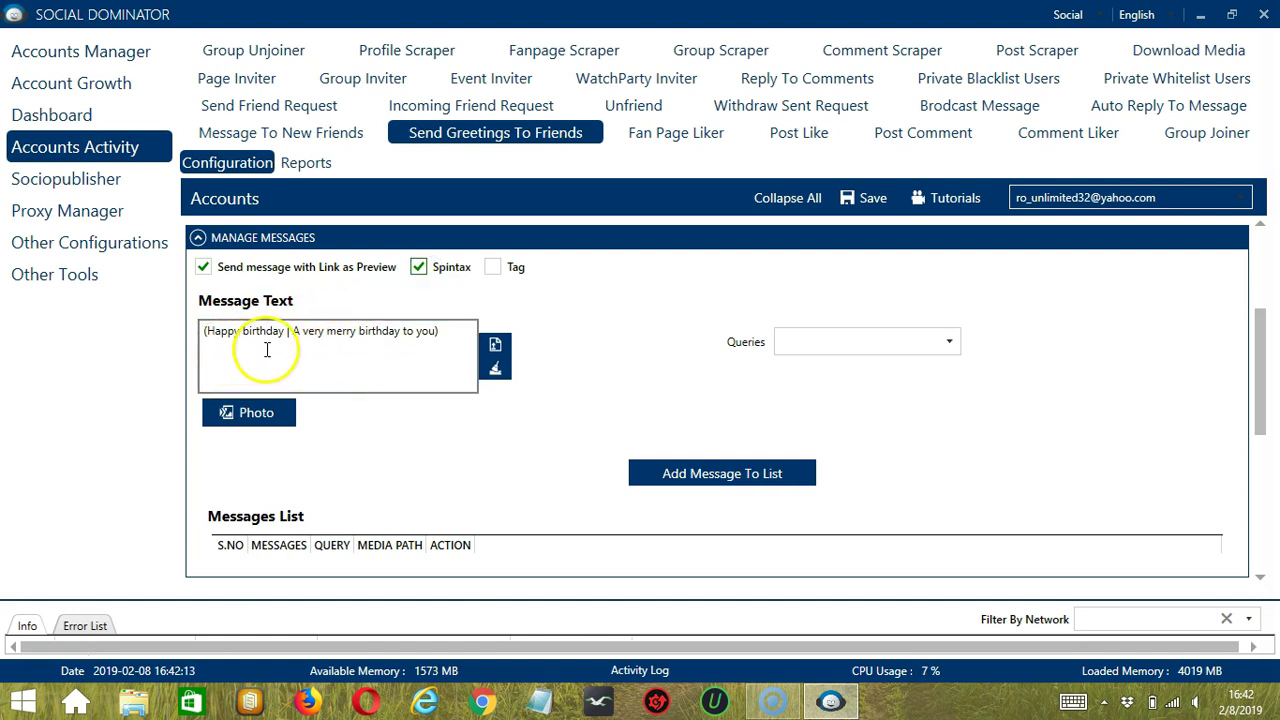
{"action": "left_click", "coordinate": [420, 358]}
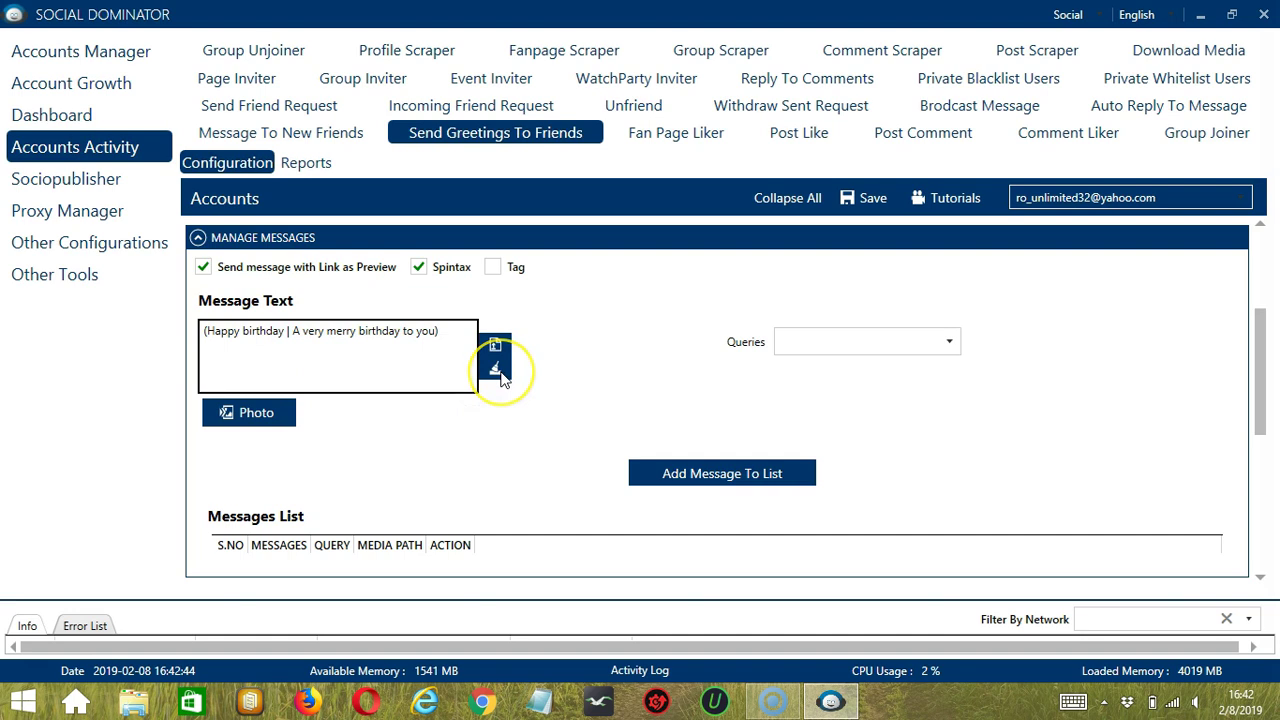
{"action": "left_click", "coordinate": [497, 372]}
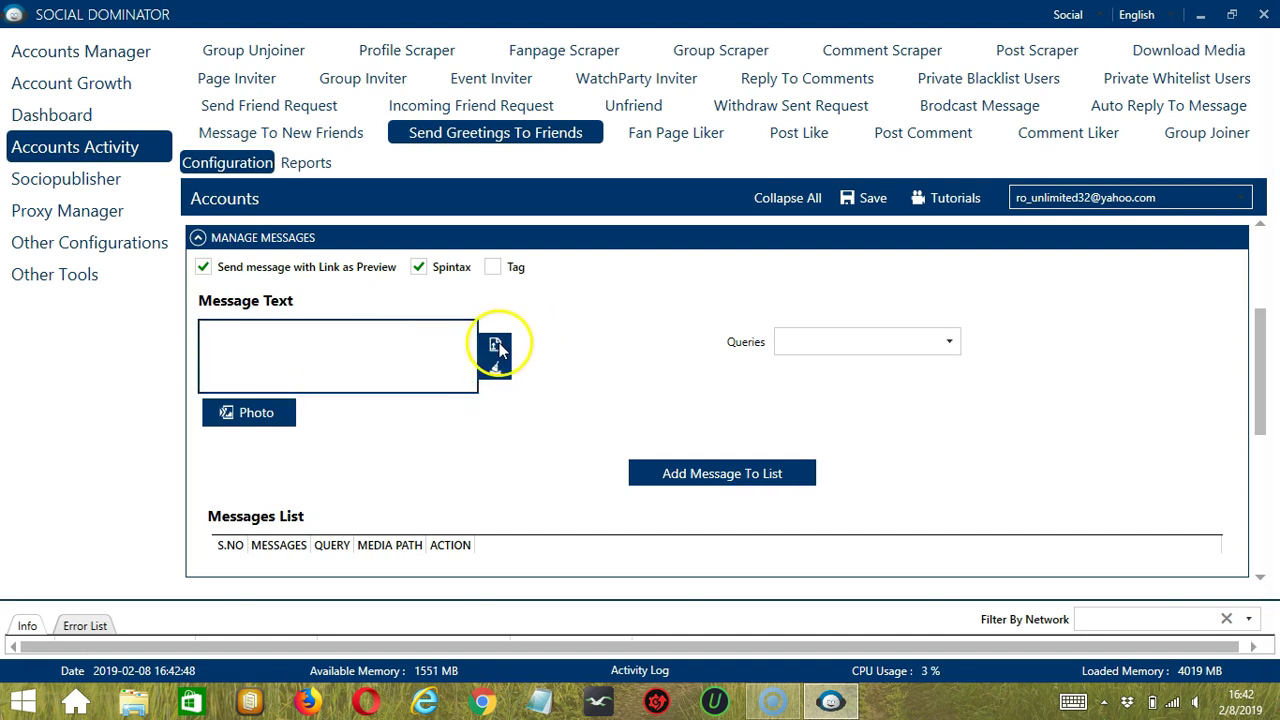
Import the greeting message text from birthday.txt on the Desktop and start adding a Photo.
{"action": "left_click", "coordinate": [494, 346]}
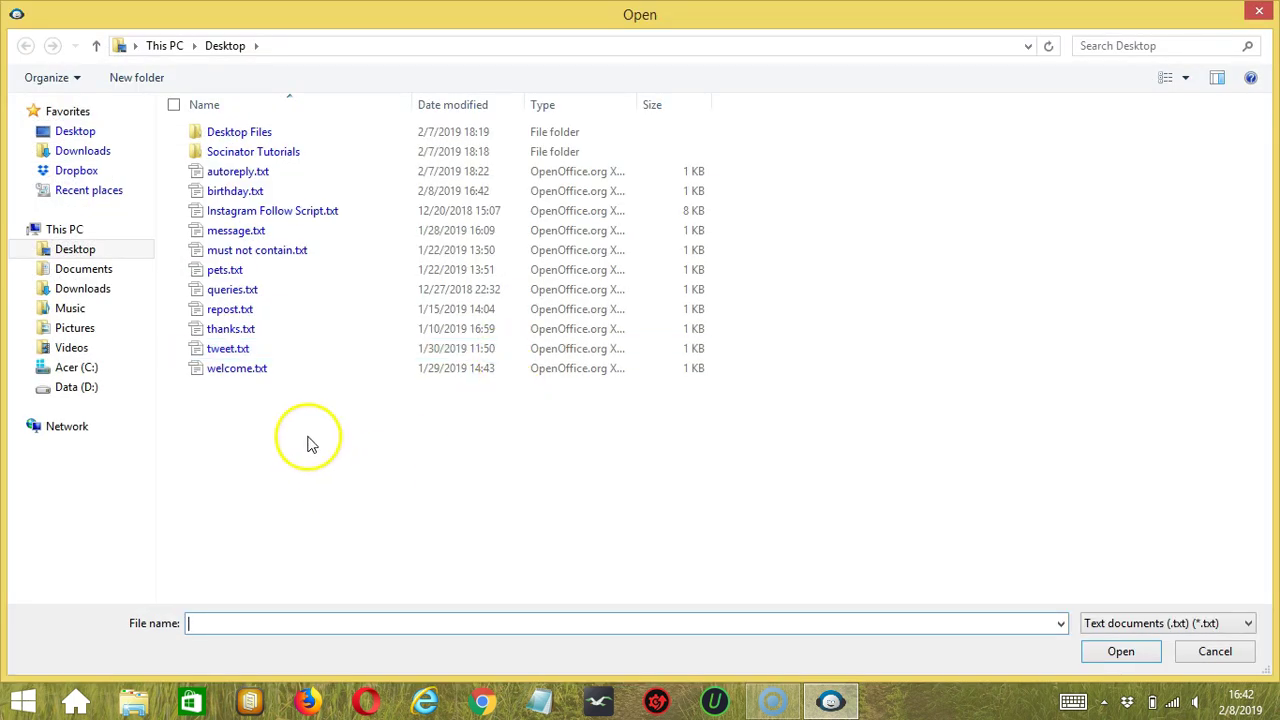
{"action": "left_click", "coordinate": [229, 192]}
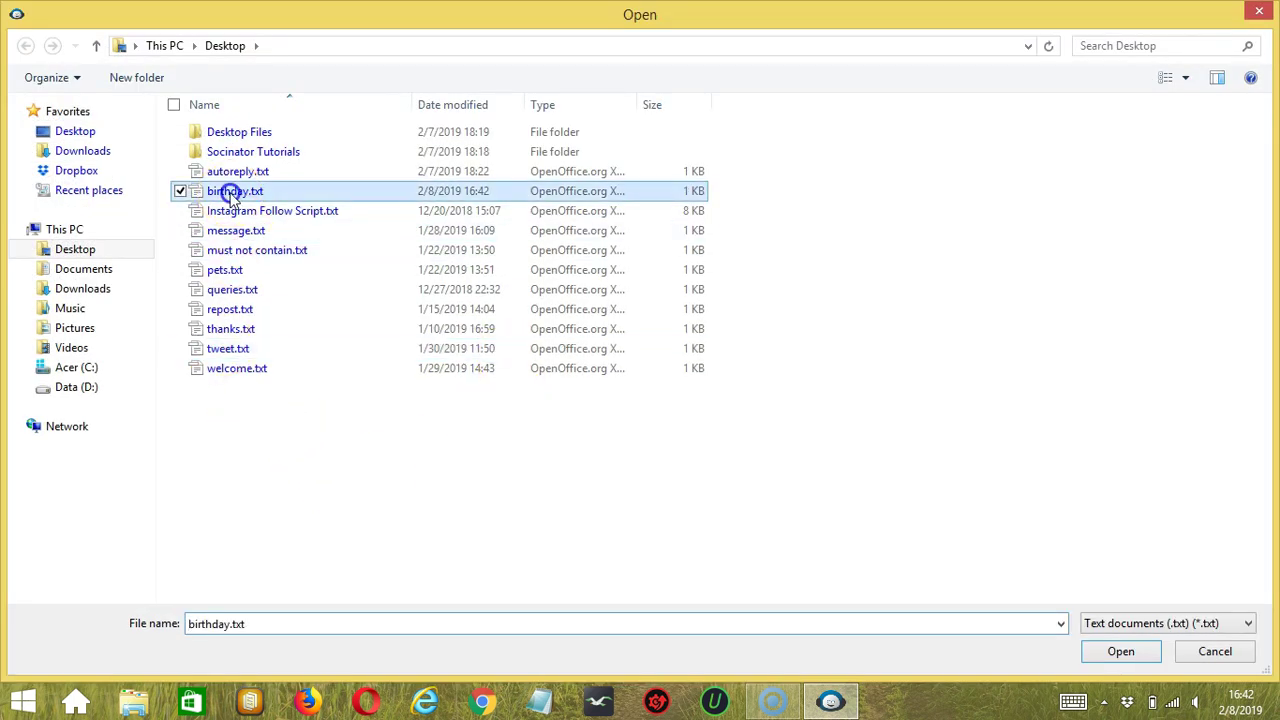
{"action": "left_click", "coordinate": [1120, 652]}
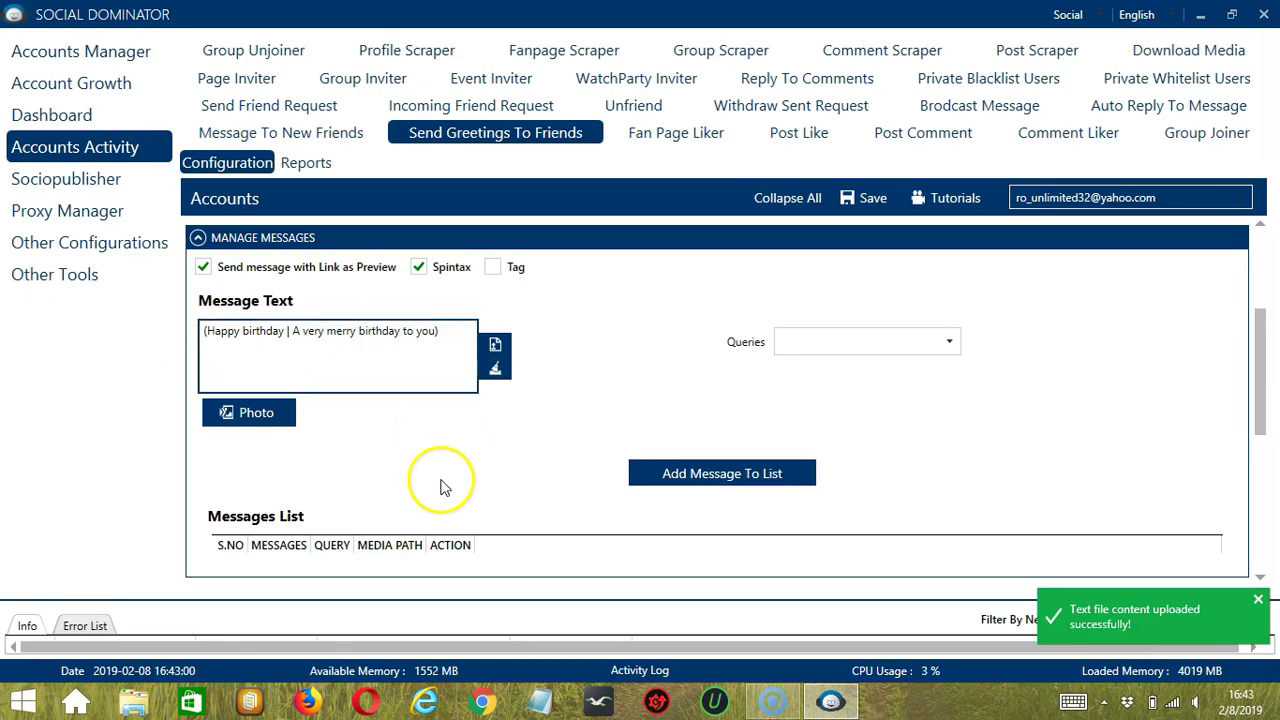
{"action": "left_click", "coordinate": [288, 414]}
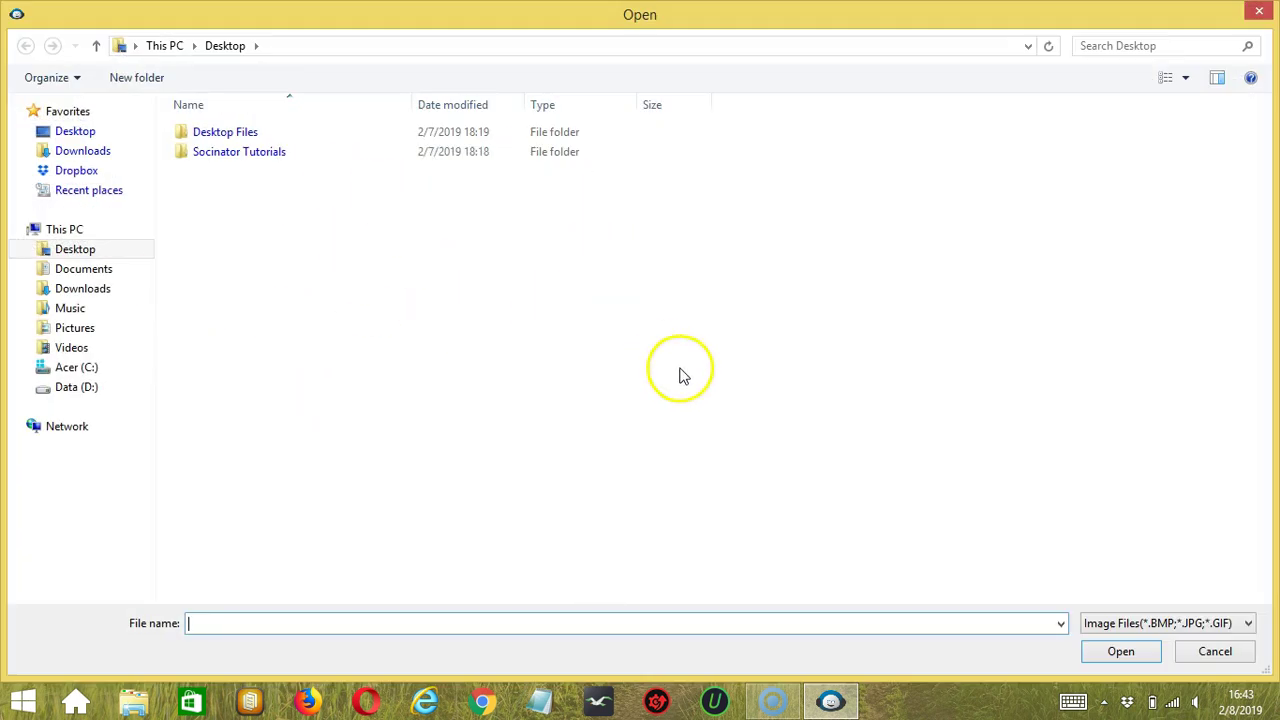
Skip the photo and add the birthday greeting to the Messages List under the Today's Birthdays query.
{"action": "left_click", "coordinate": [1212, 658]}
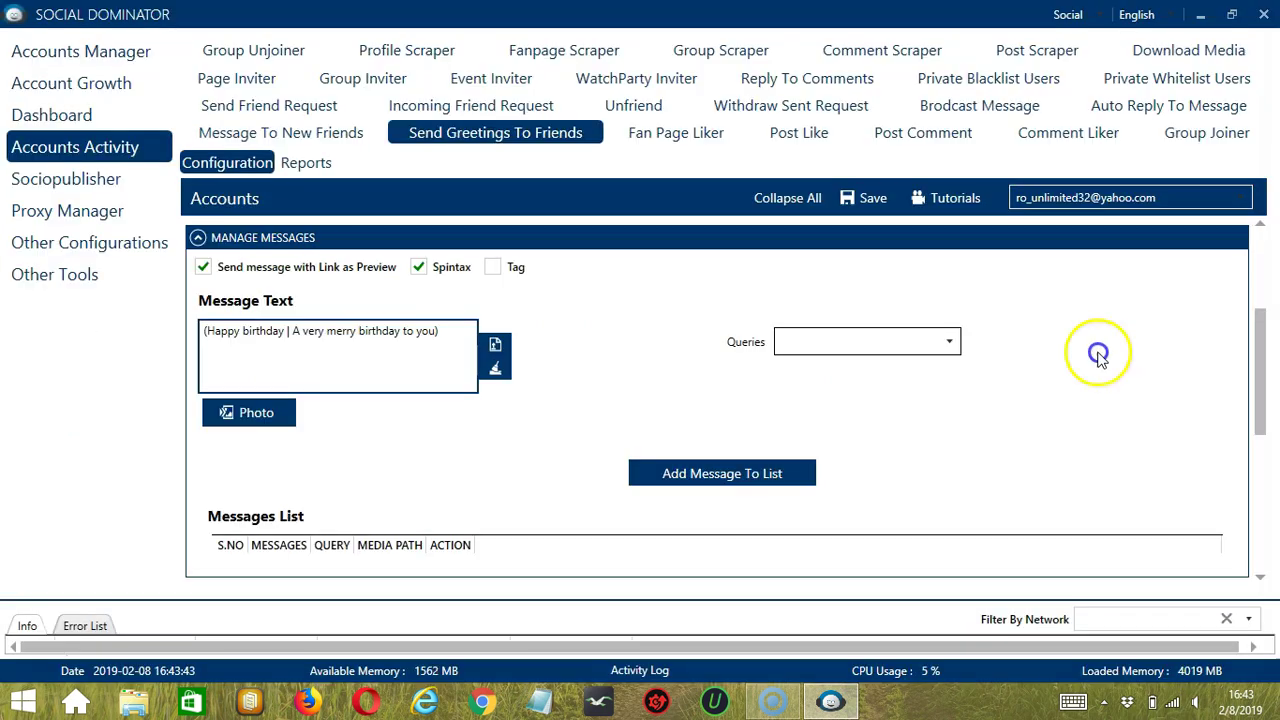
{"action": "left_click", "coordinate": [950, 341]}
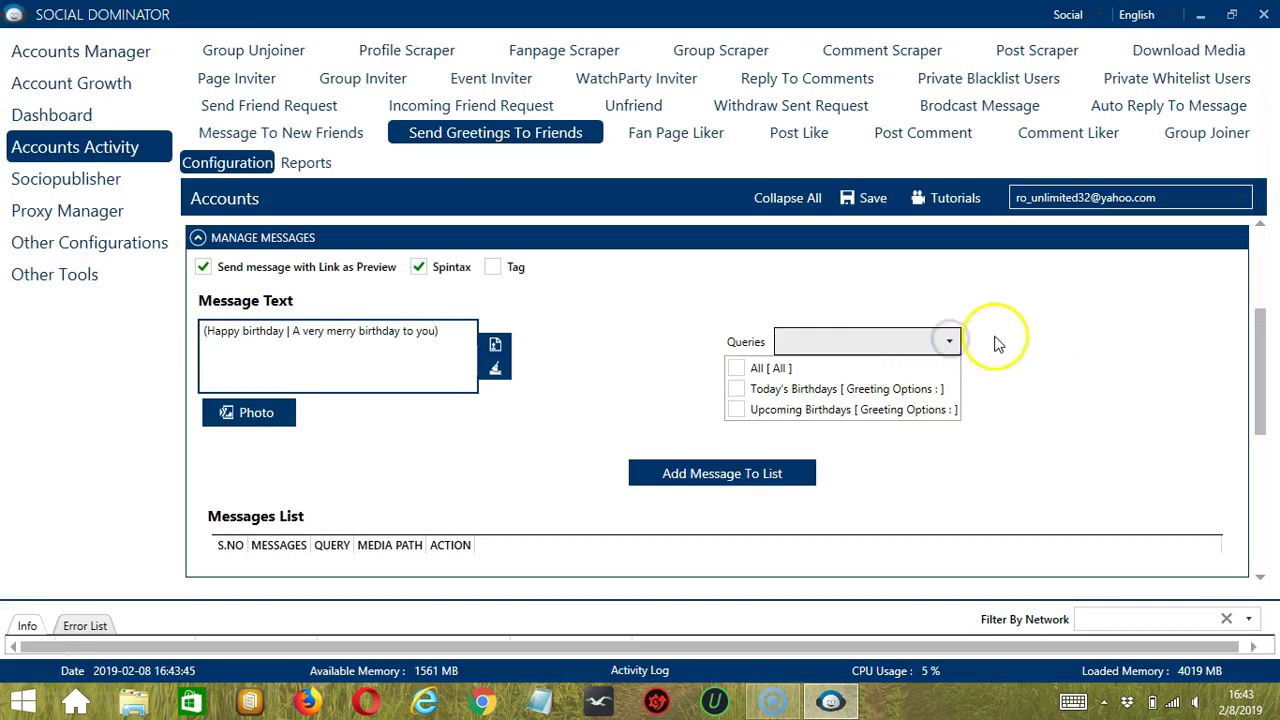
{"action": "left_click", "coordinate": [773, 396]}
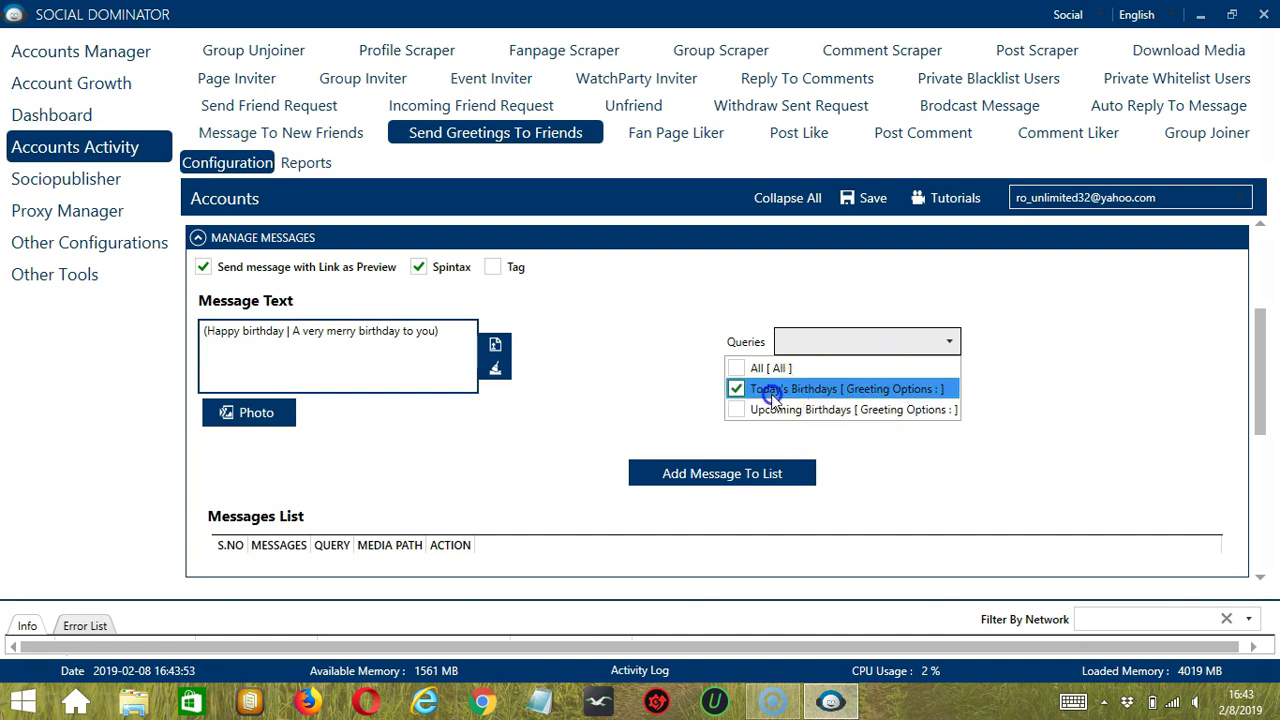
{"action": "left_click", "coordinate": [571, 397]}
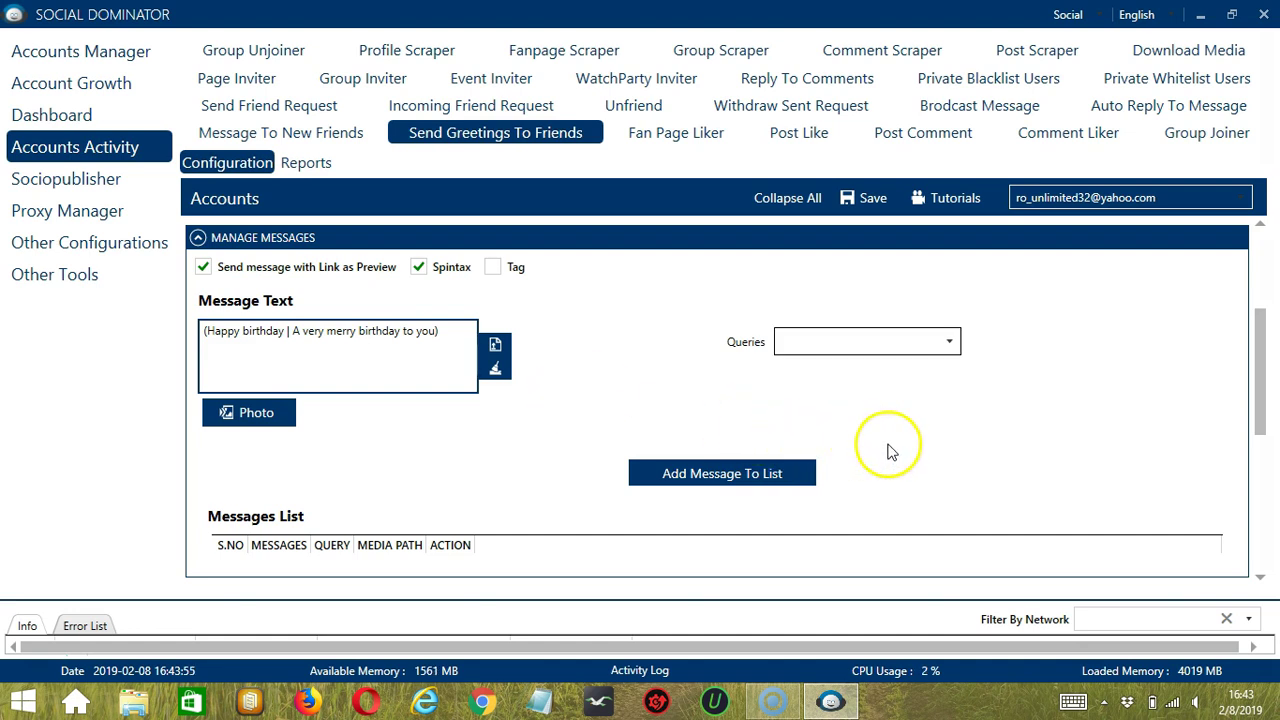
{"action": "left_click", "coordinate": [799, 474]}
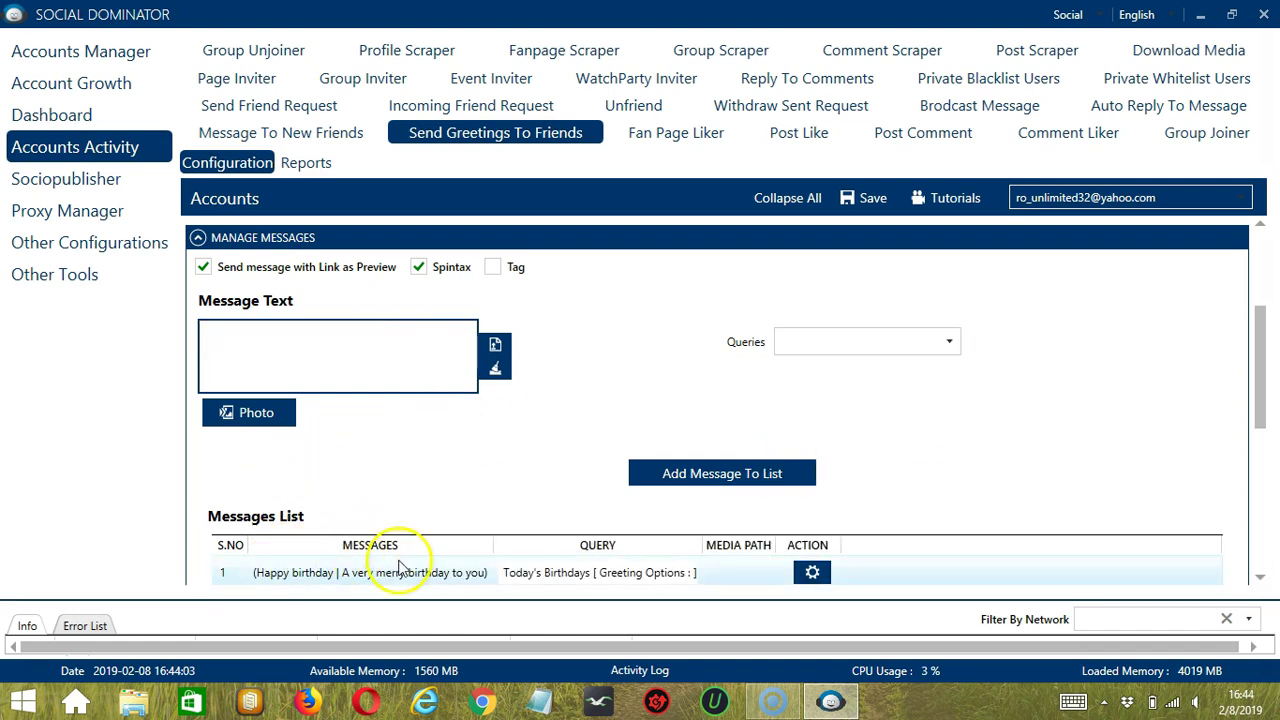
{"action": "left_click", "coordinate": [820, 575]}
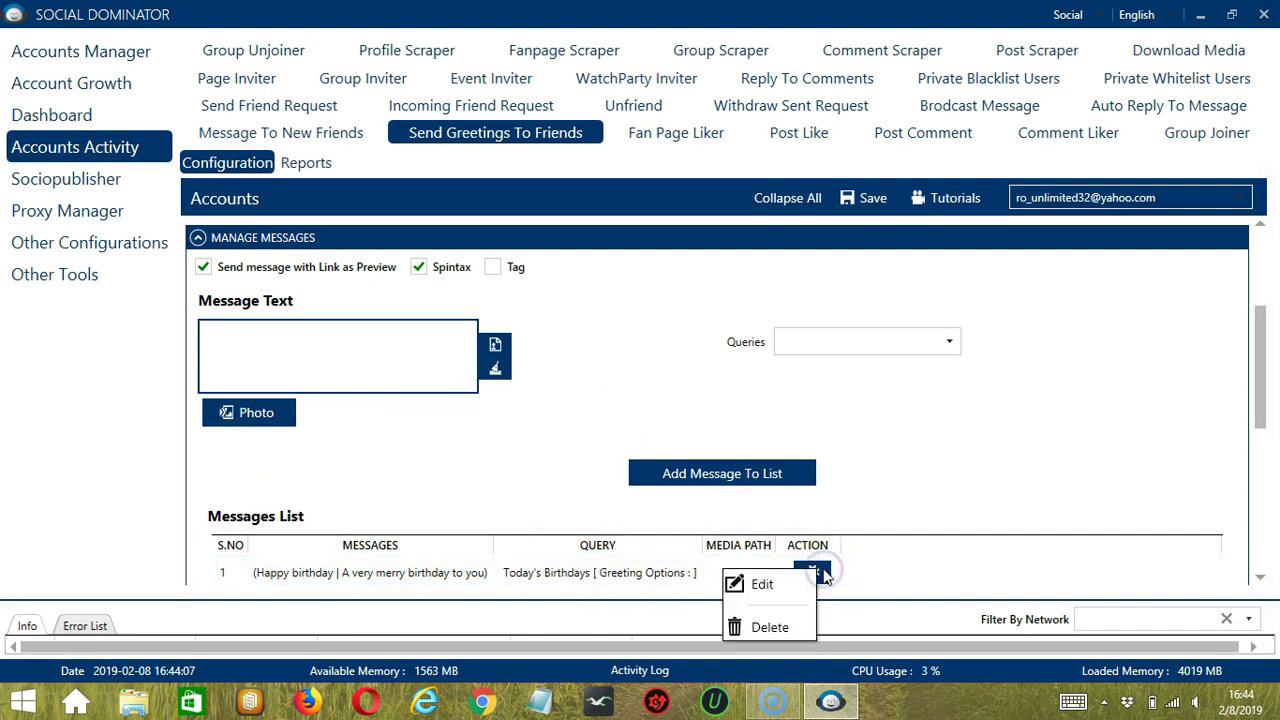
{"action": "left_click", "coordinate": [768, 624]}
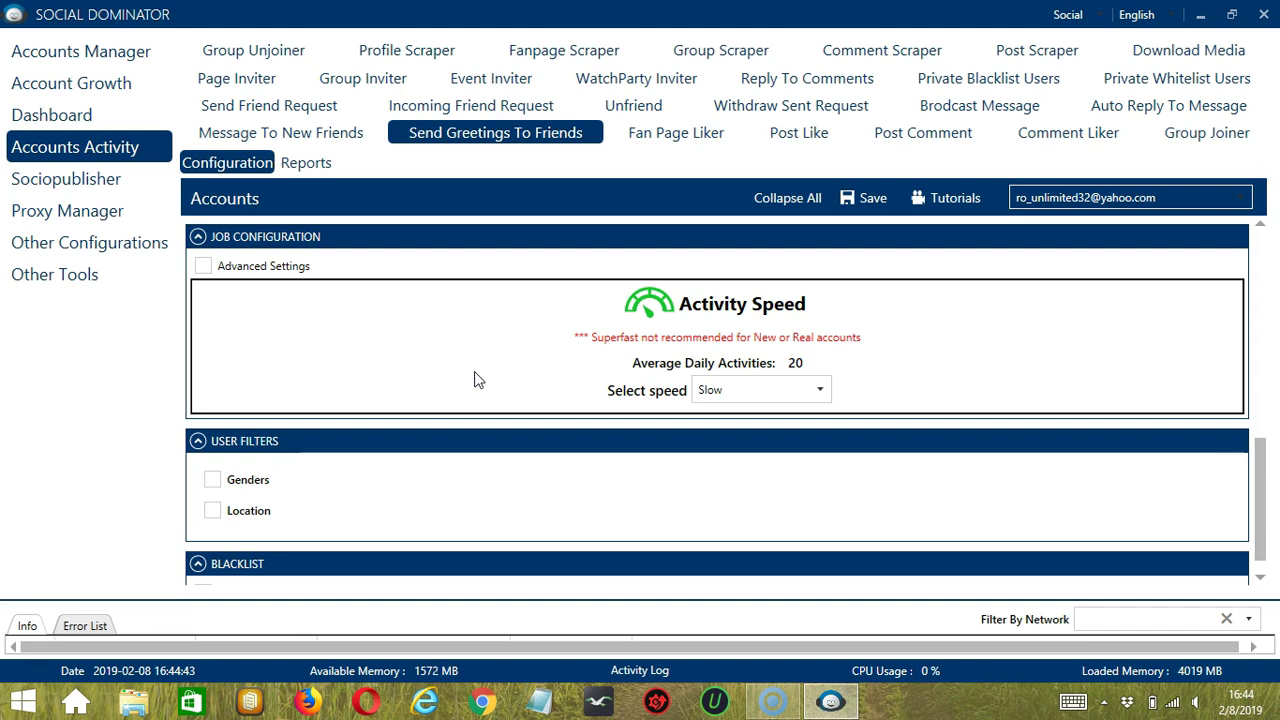
Change the activity speed through Medium and Fast to Superfast, then enable Advanced Settings.
{"action": "left_click", "coordinate": [822, 392]}
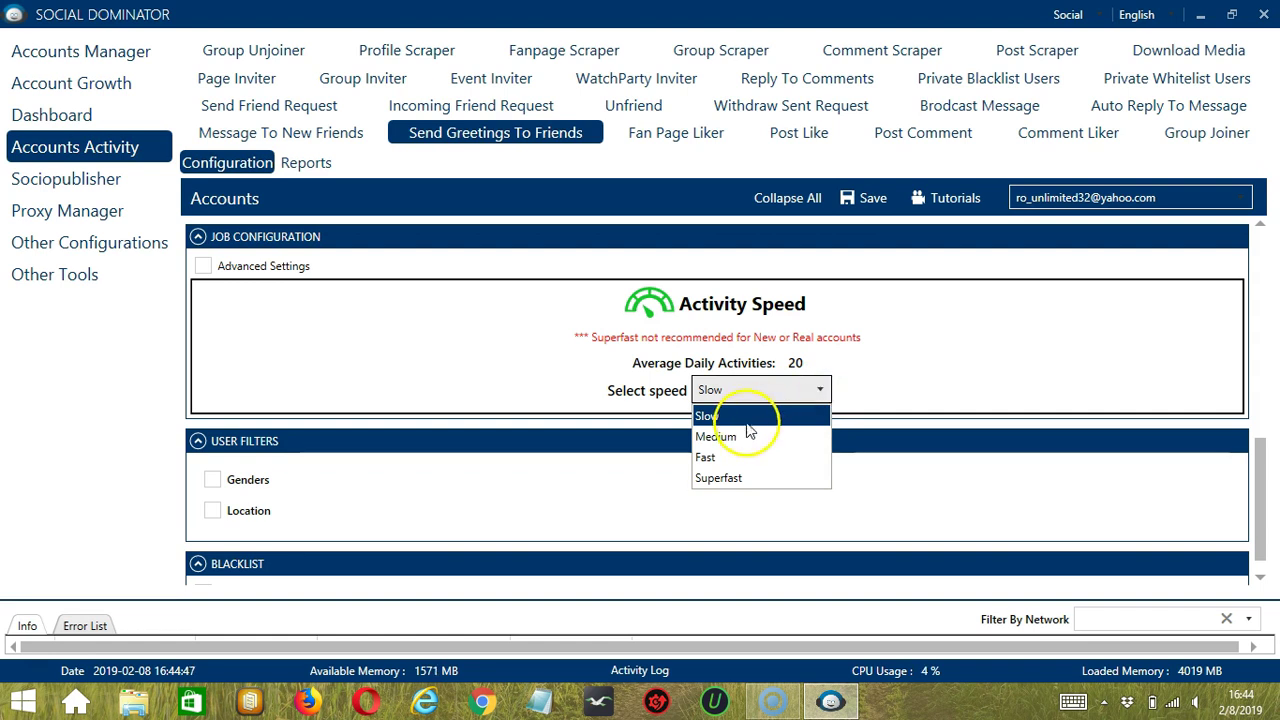
{"action": "left_click", "coordinate": [750, 435]}
{"action": "left_click", "coordinate": [817, 392]}
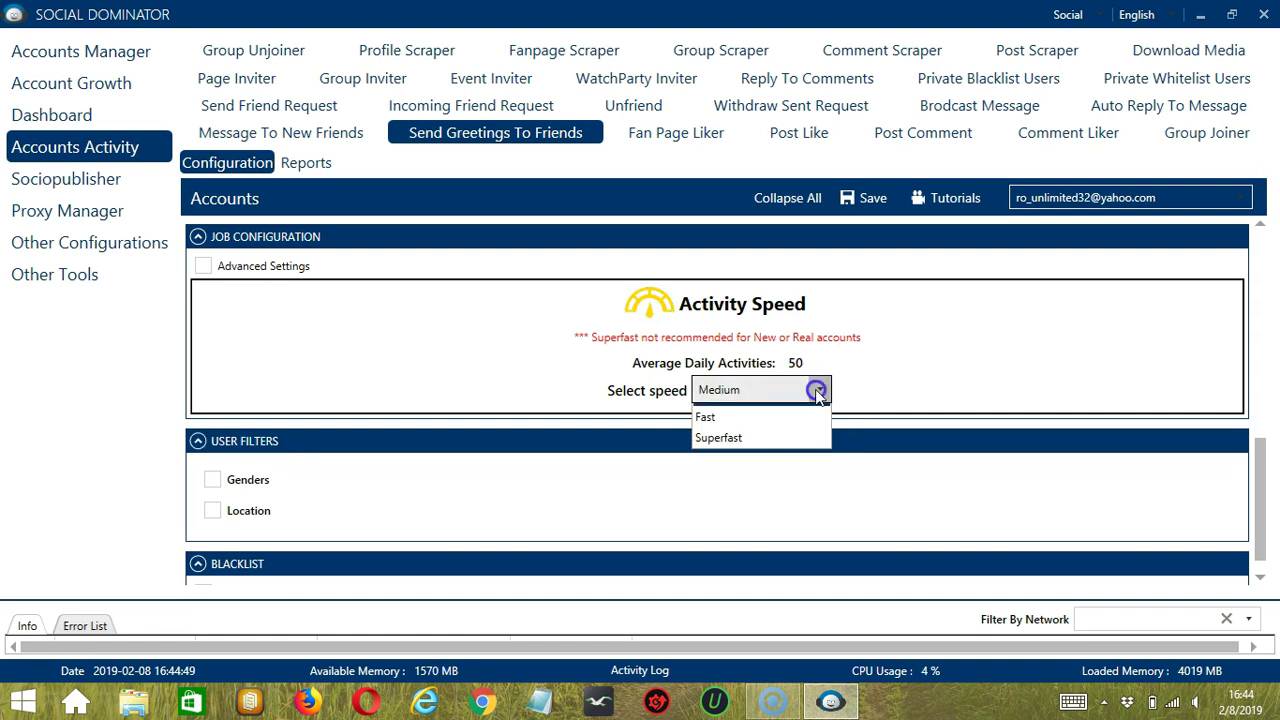
{"action": "left_click", "coordinate": [700, 458]}
{"action": "left_click", "coordinate": [818, 392]}
{"action": "left_click", "coordinate": [727, 476]}
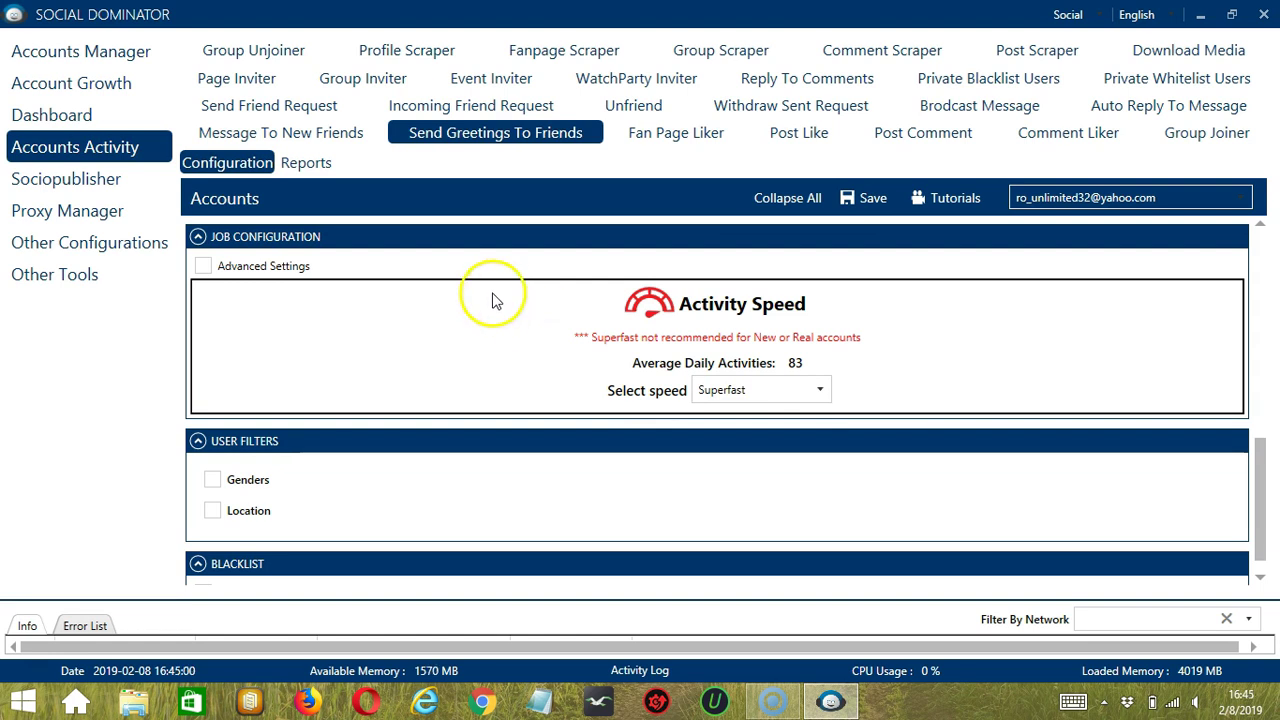
{"action": "left_click", "coordinate": [203, 266]}
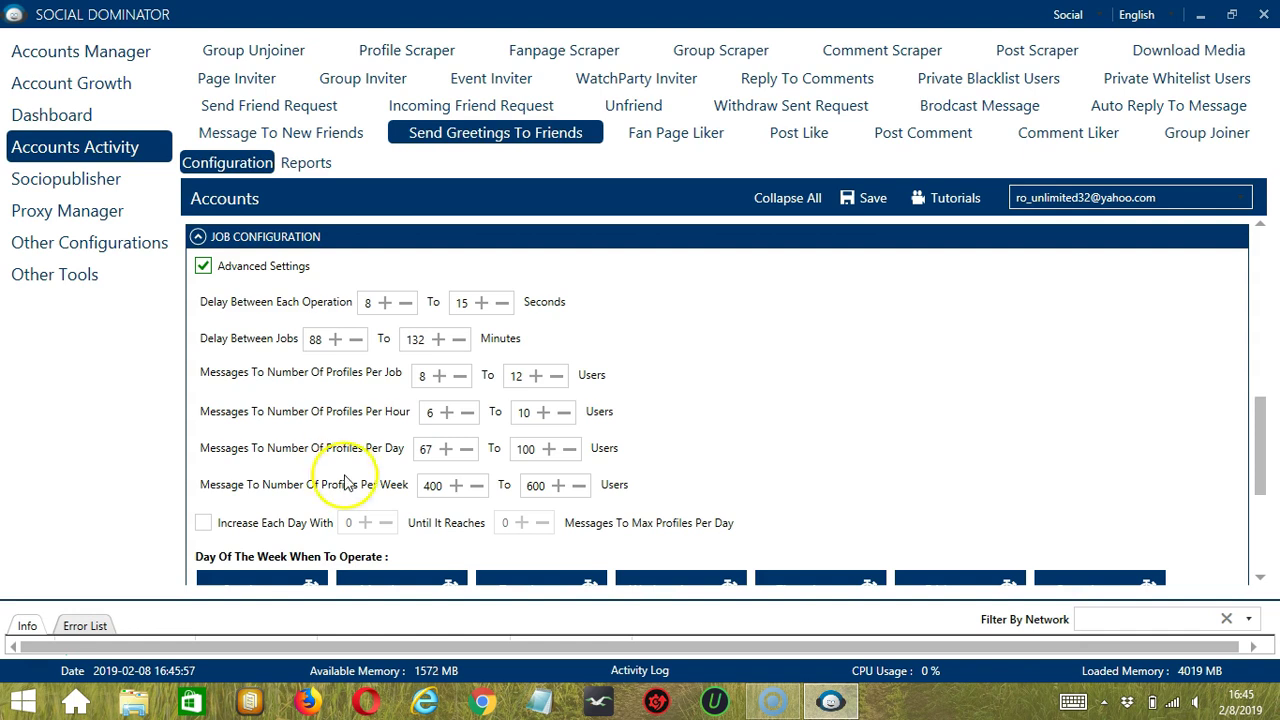
Tick 'Increase Each Day With', keeping increase and maximum at 0, and scroll to the weekday schedule.
{"action": "left_click", "coordinate": [205, 526]}
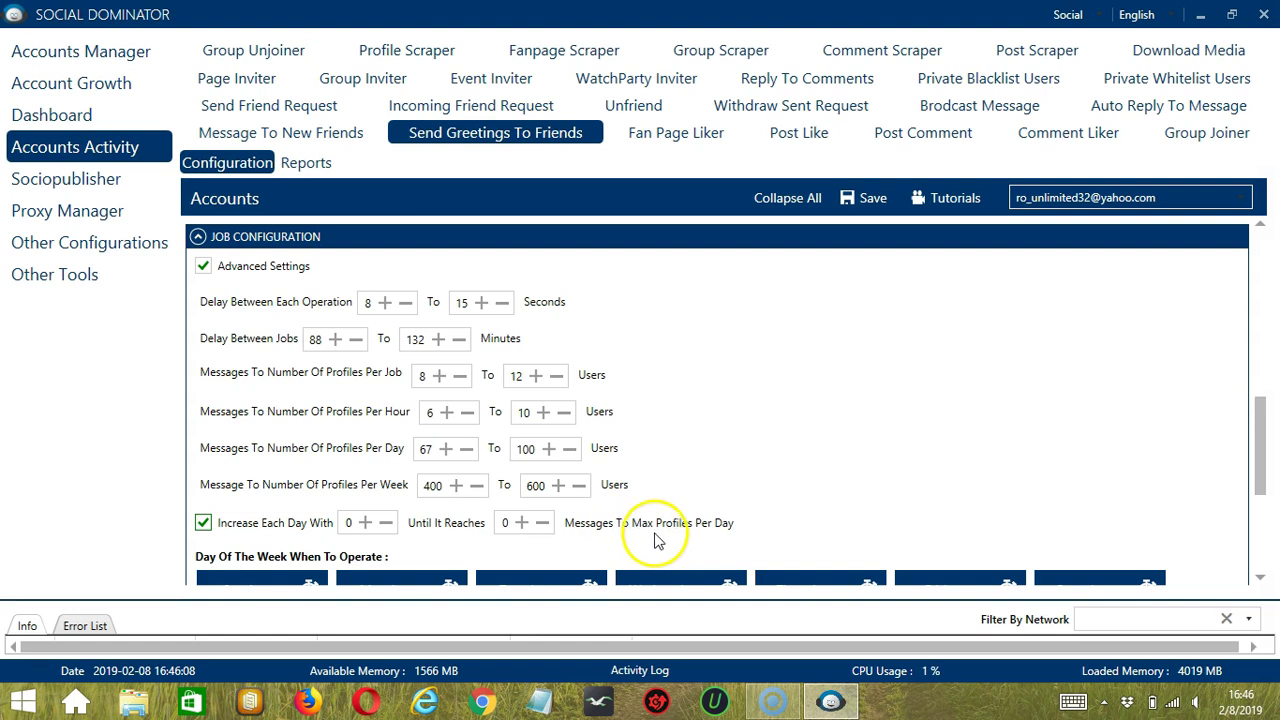
{"action": "scroll", "coordinate": [672, 540], "scroll_direction": "down", "scroll_amount": 5}
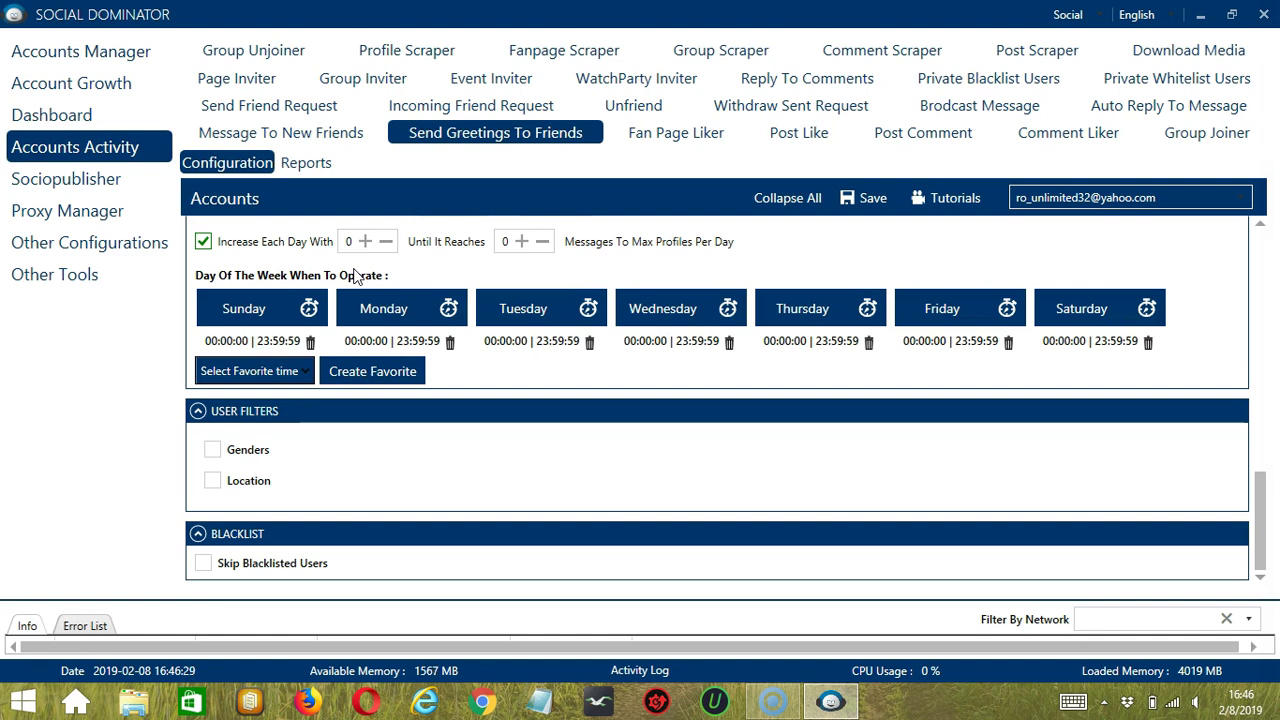
Replace Monday's all-day range with a 00:00:00–01:59:59 interval.
{"action": "left_click", "coordinate": [443, 342]}
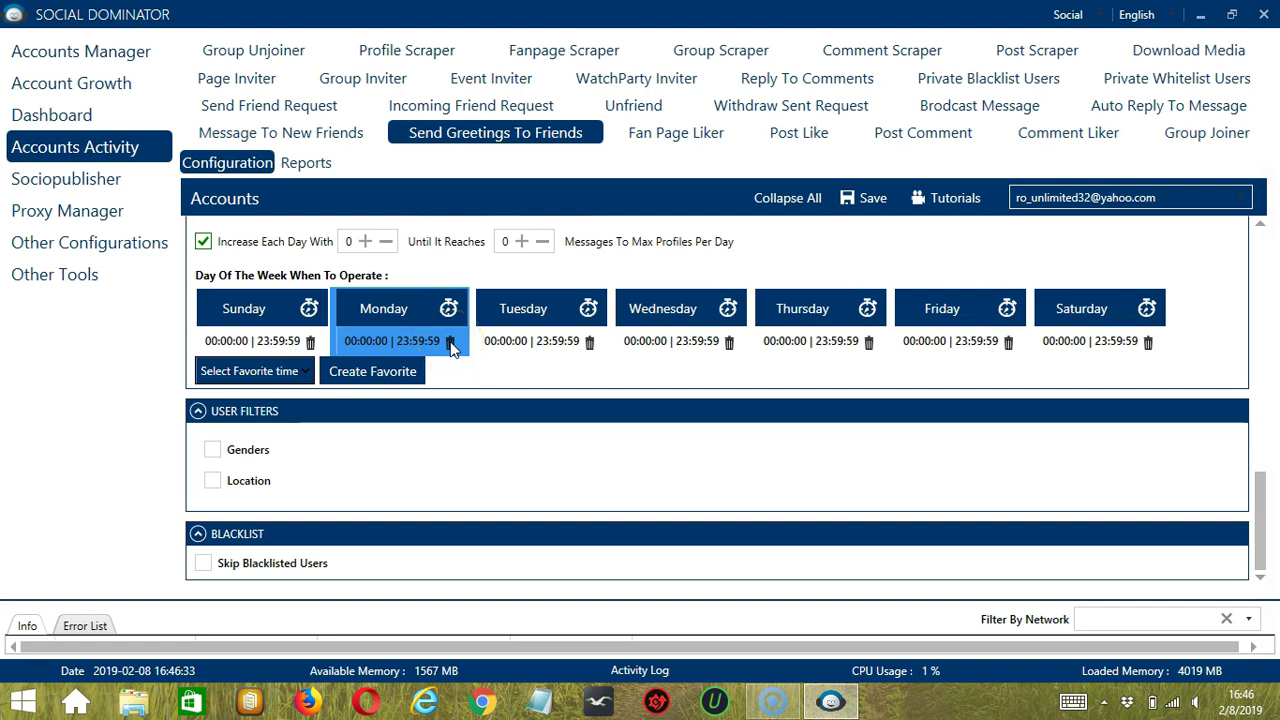
{"action": "left_click", "coordinate": [450, 343]}
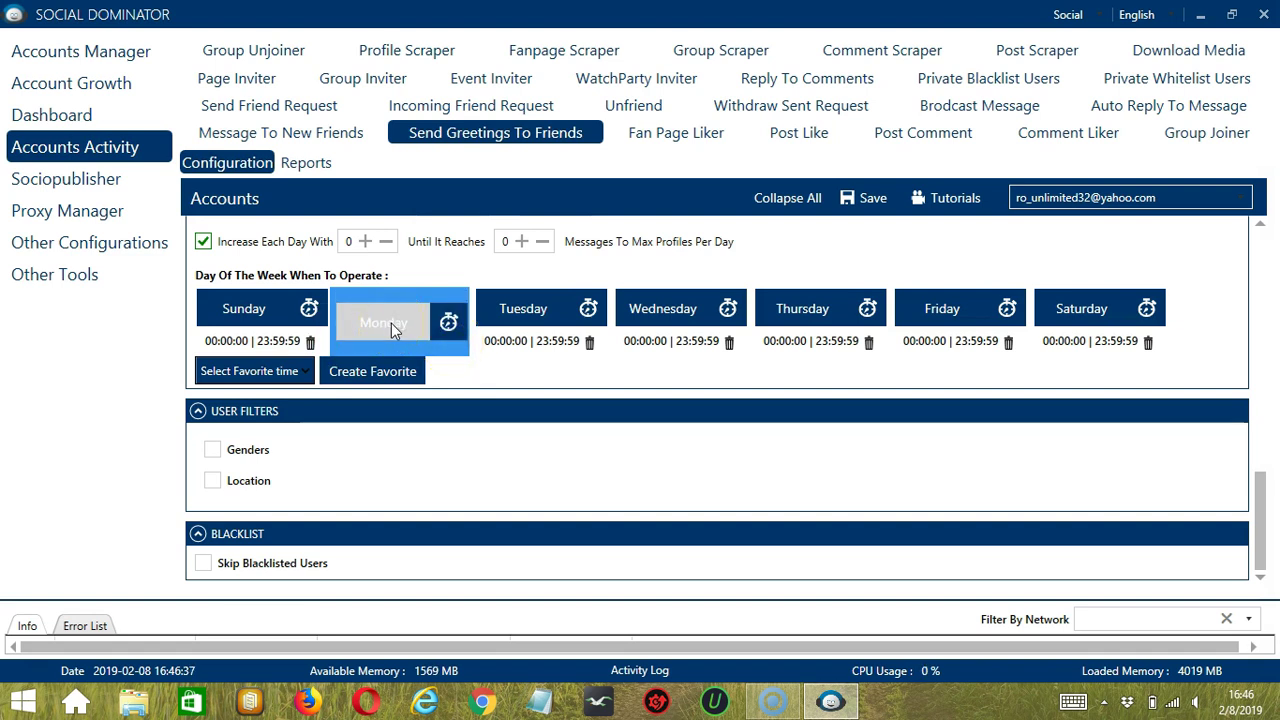
{"action": "left_click", "coordinate": [411, 324]}
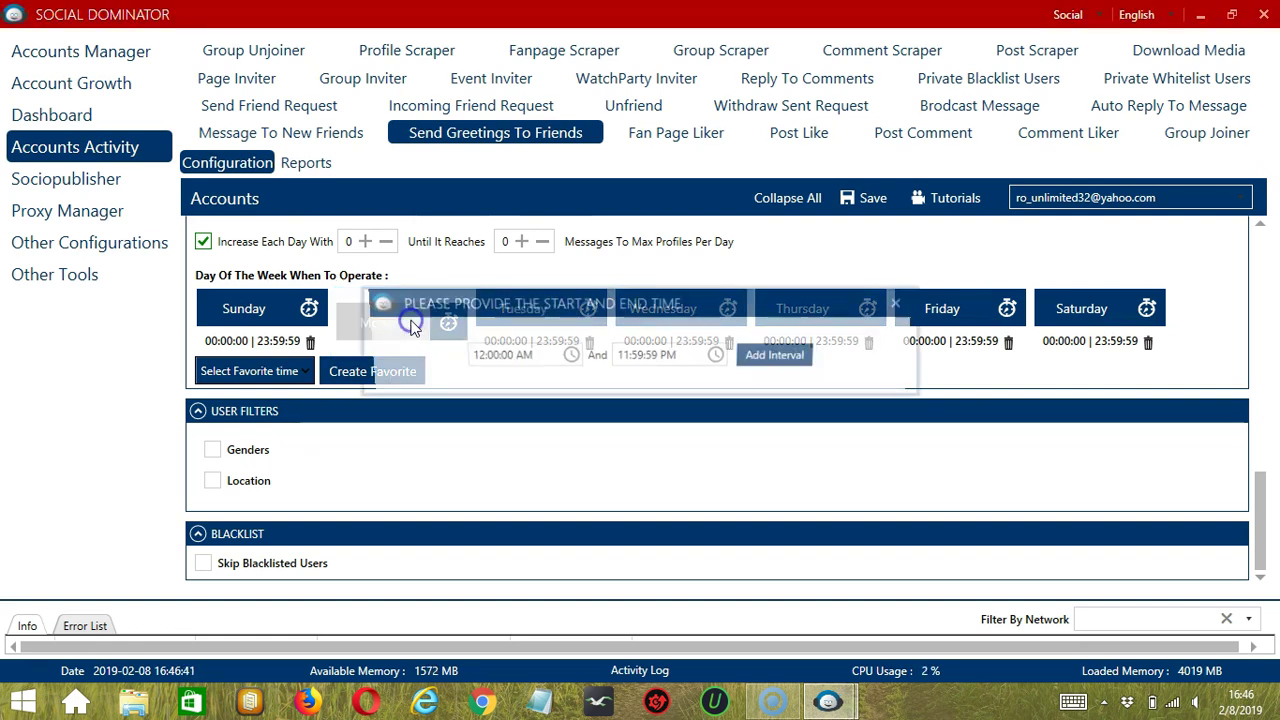
{"action": "left_click", "coordinate": [527, 312]}
{"action": "left_click", "coordinate": [626, 355]}
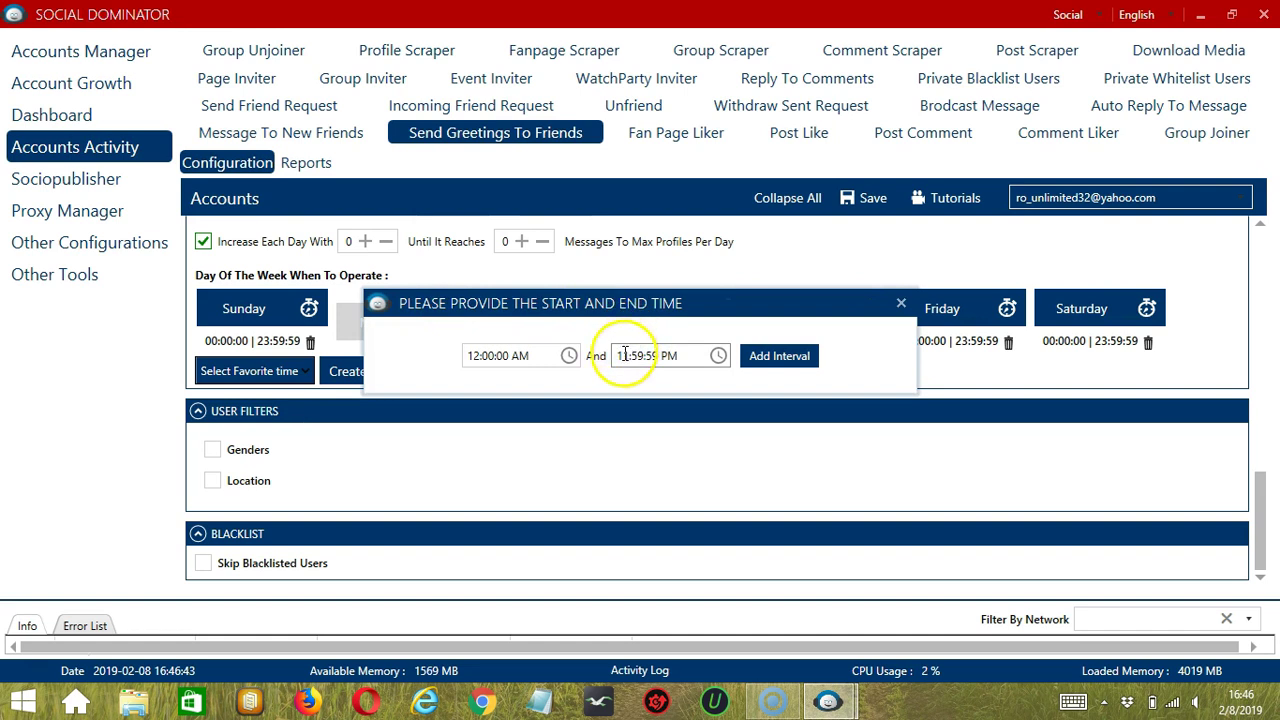
{"action": "left_click", "coordinate": [657, 356]}
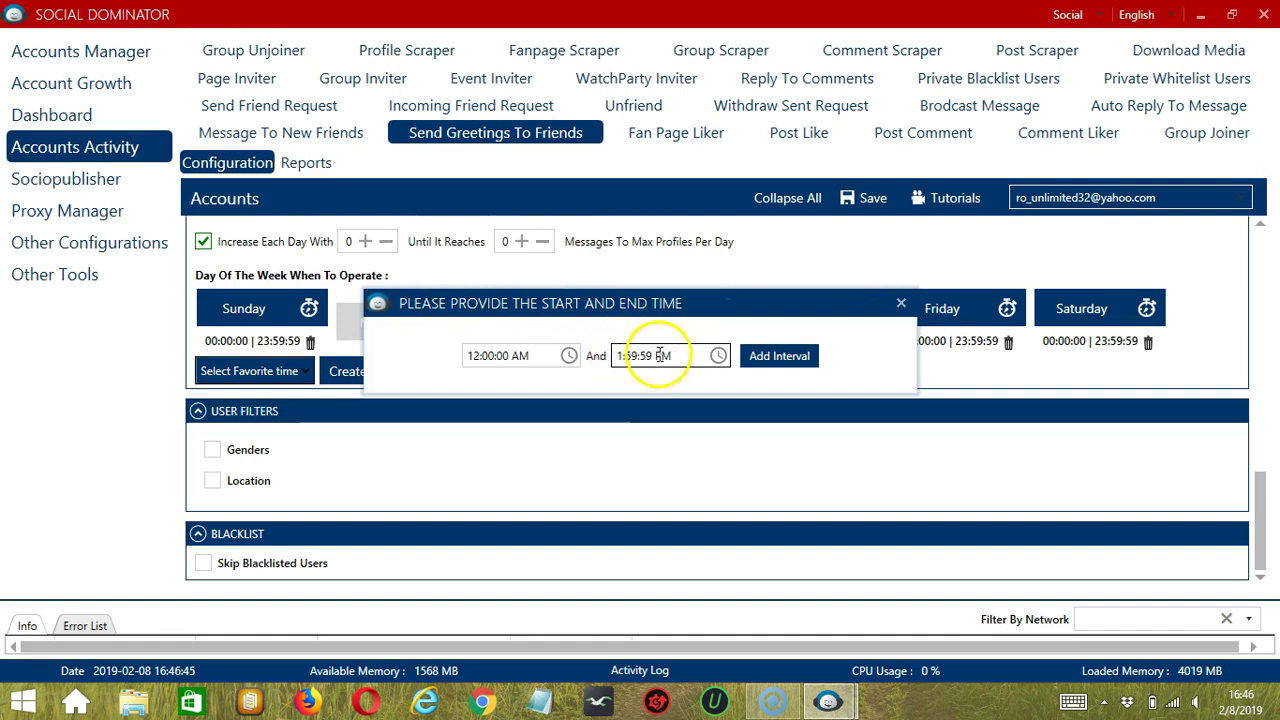
{"action": "type", "text": "A"}
{"action": "left_click", "coordinate": [772, 355]}
Add a second Monday interval from 02:00:00 to 23:59:59.
{"action": "left_click", "coordinate": [425, 355]}
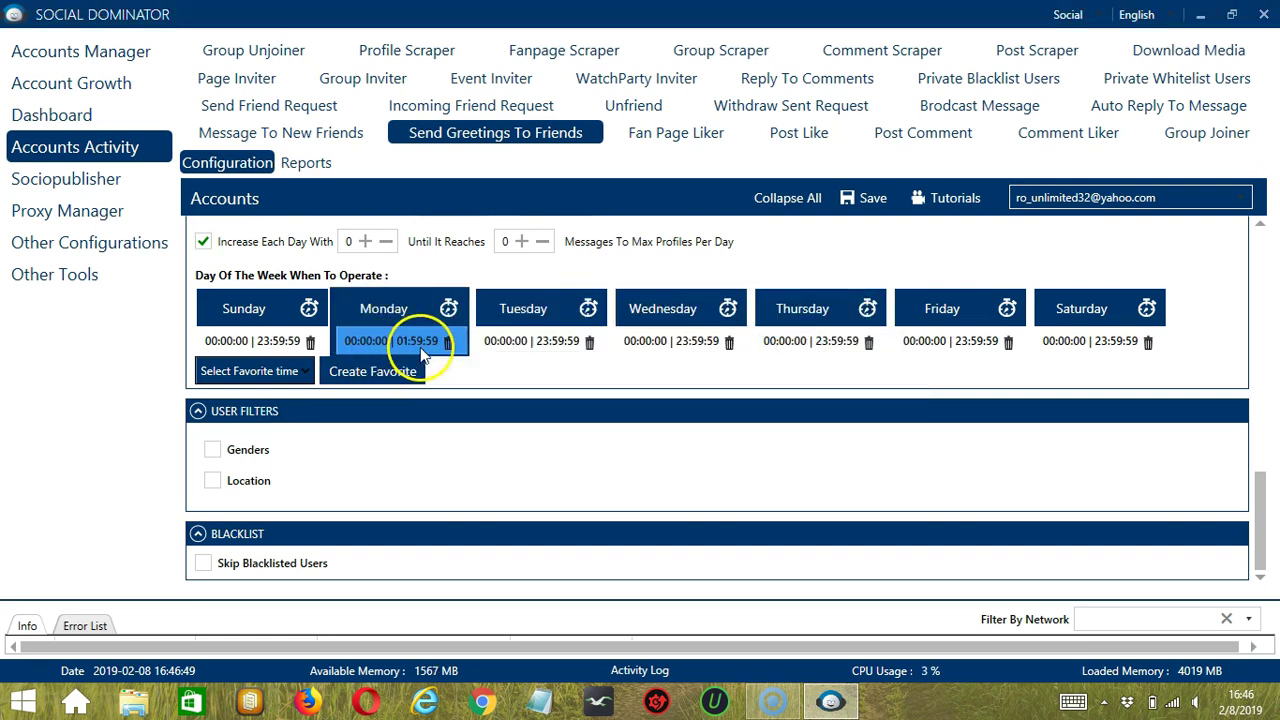
{"action": "left_click", "coordinate": [410, 312]}
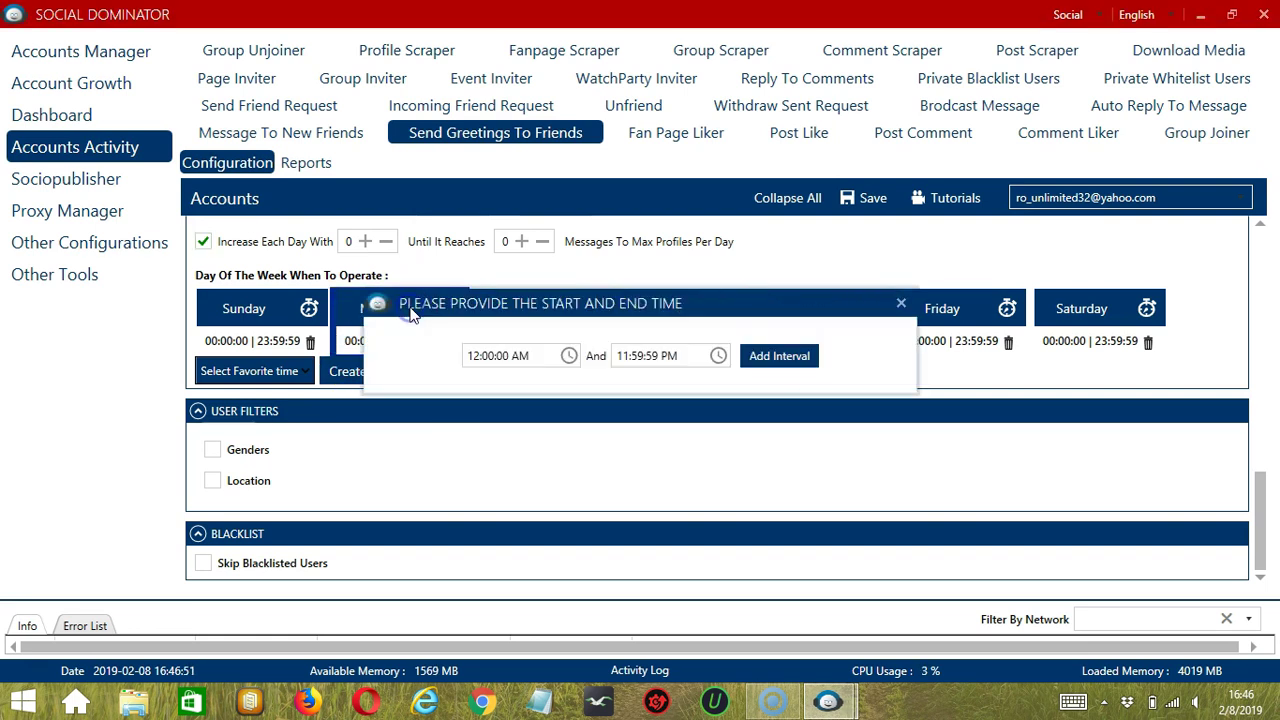
{"action": "left_click", "coordinate": [472, 357]}
{"action": "scroll", "coordinate": [474, 357], "scroll_direction": "up", "scroll_amount": 2}
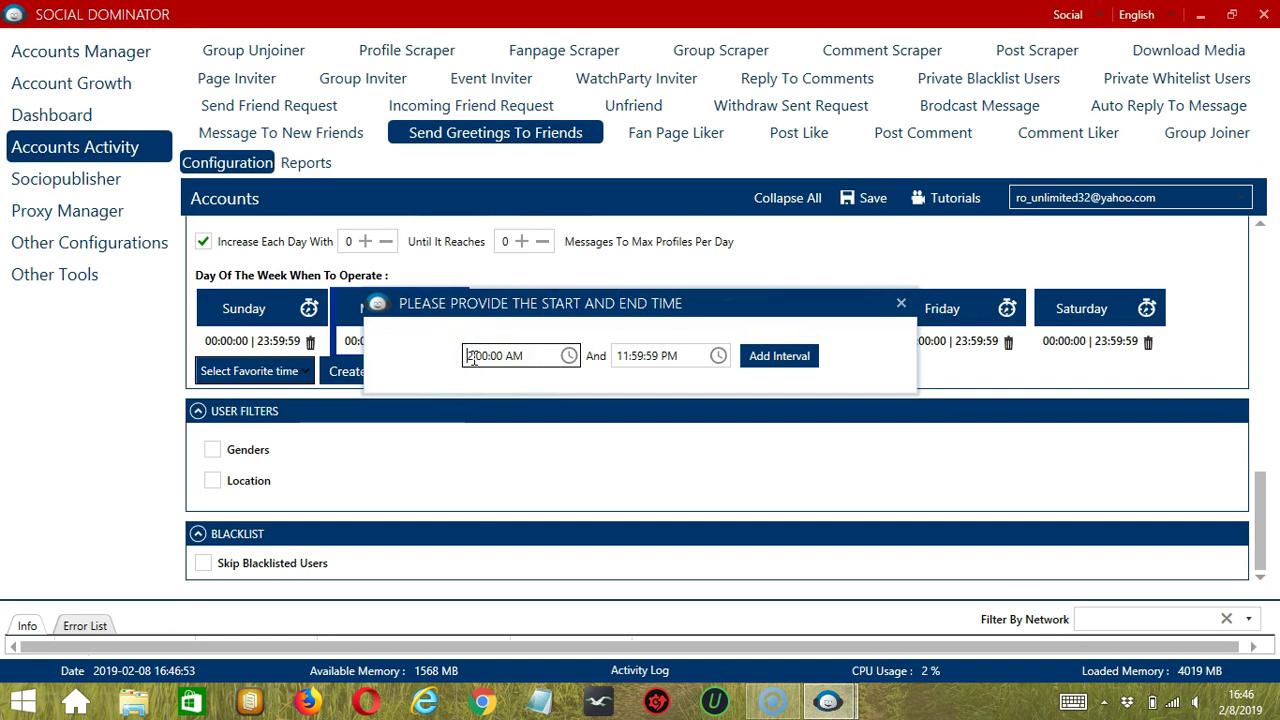
{"action": "left_click", "coordinate": [790, 357]}
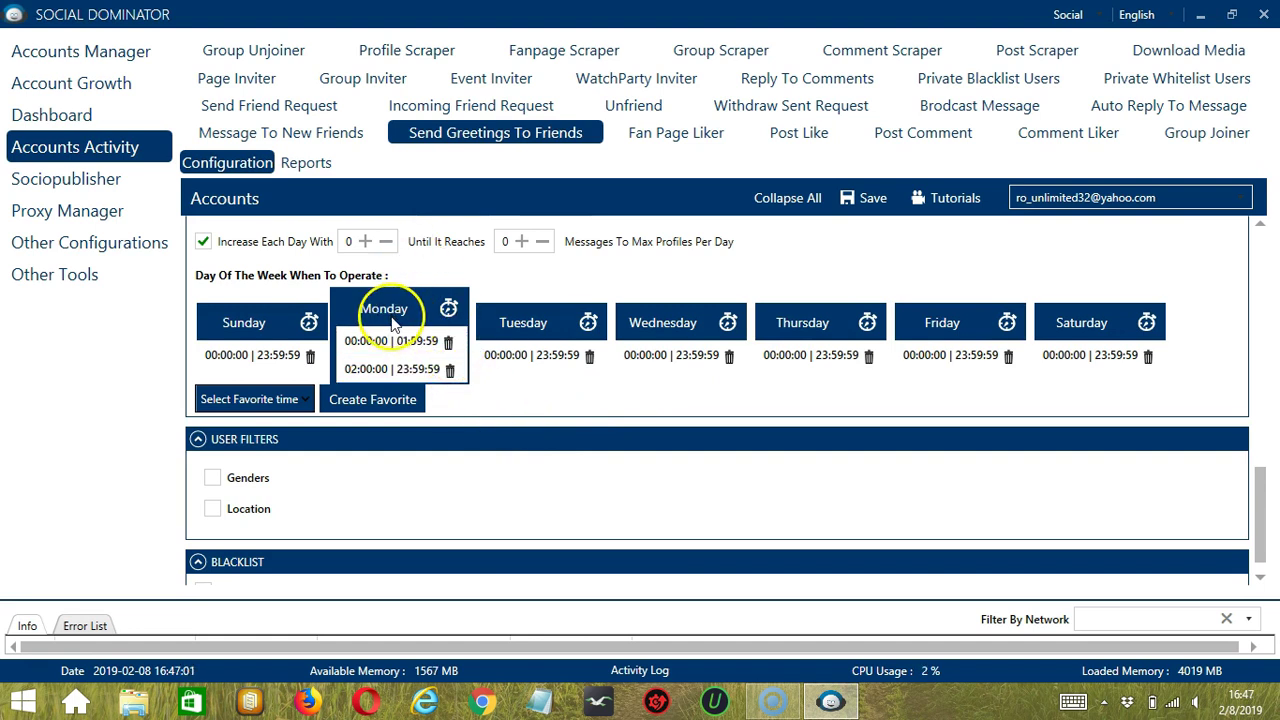
Save the schedule as the favorite time 'Facebook Greetings'.
{"action": "left_click", "coordinate": [385, 400]}
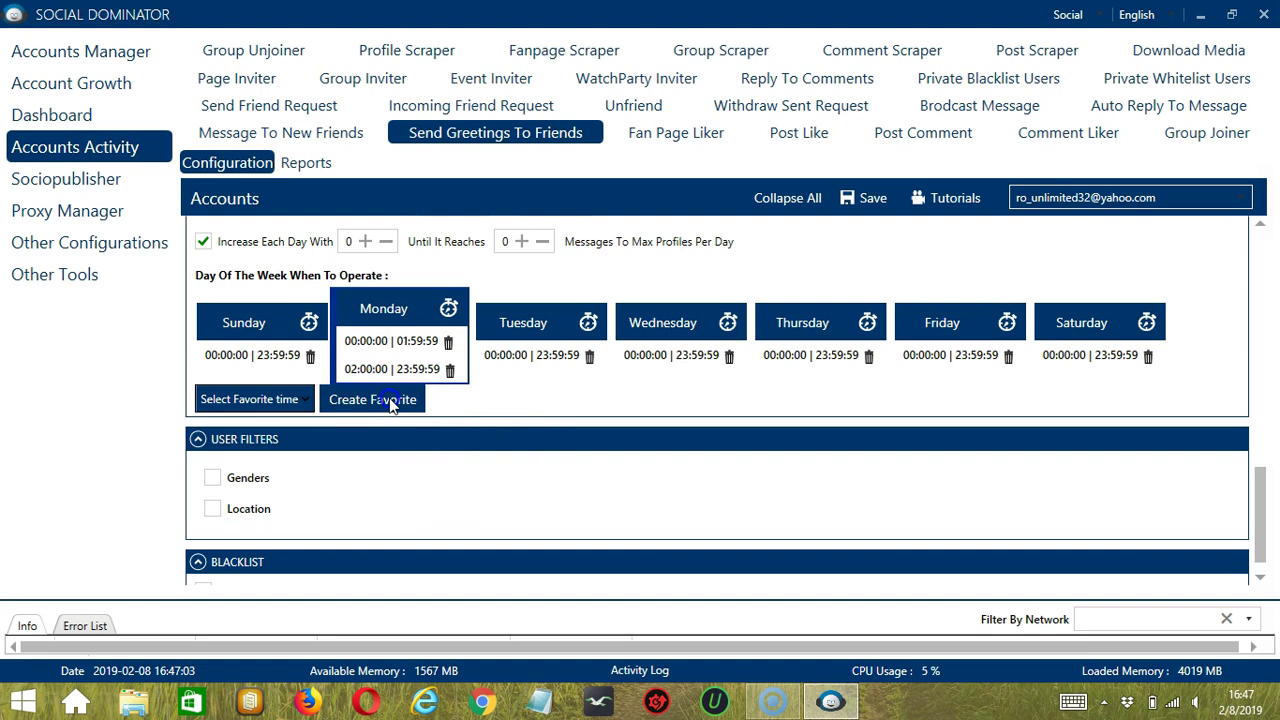
{"action": "type", "text": "Face"}
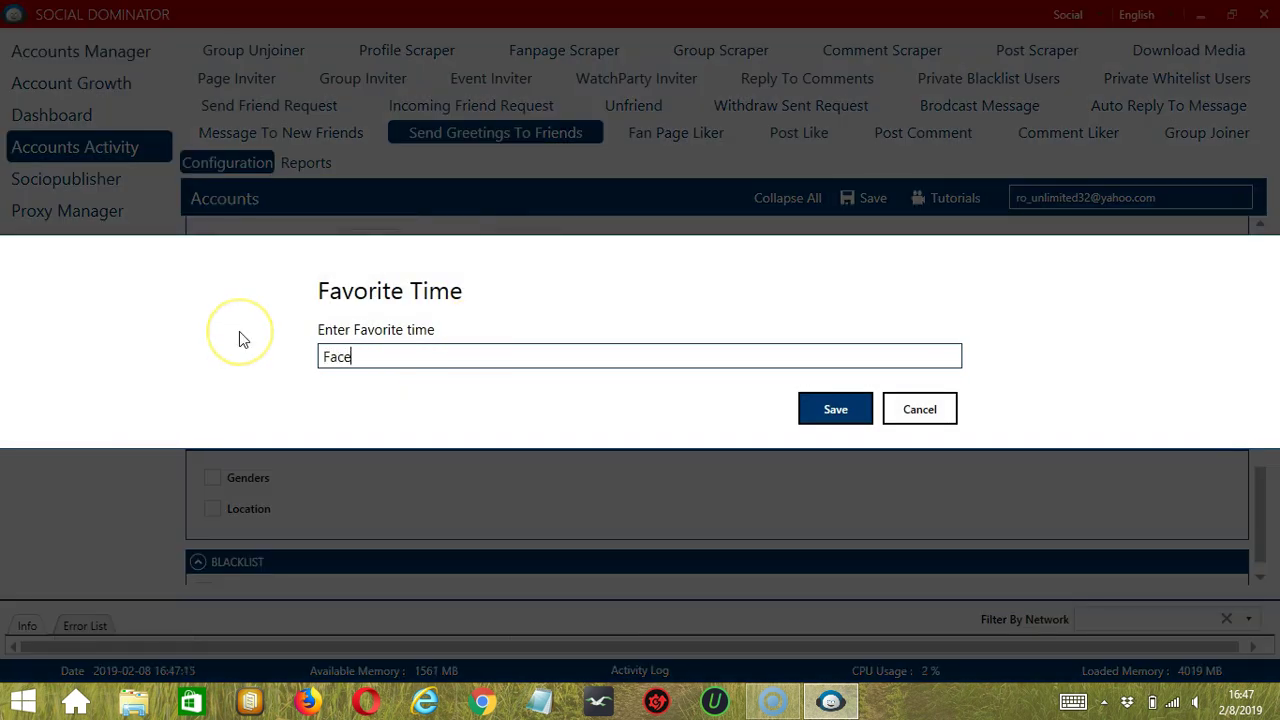
{"action": "type", "text": "book Greetings"}
{"action": "left_click", "coordinate": [307, 326]}
{"action": "left_click", "coordinate": [846, 407]}
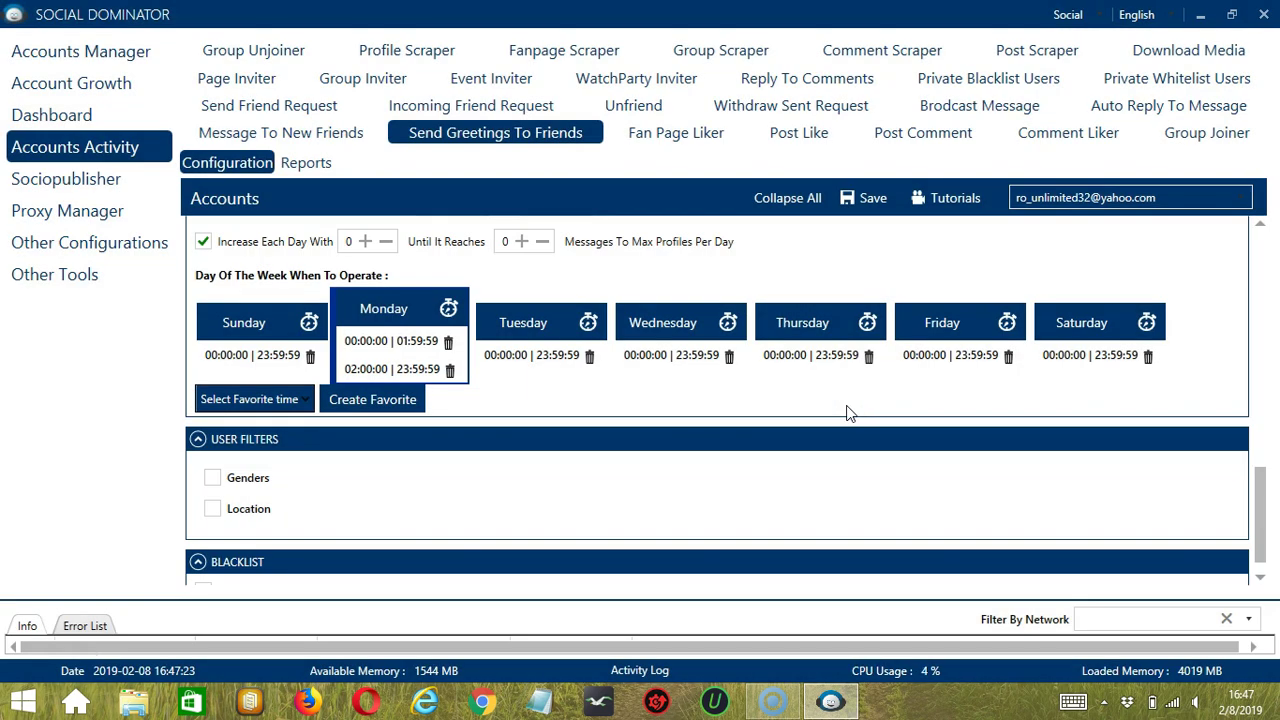
{"action": "left_click", "coordinate": [251, 403]}
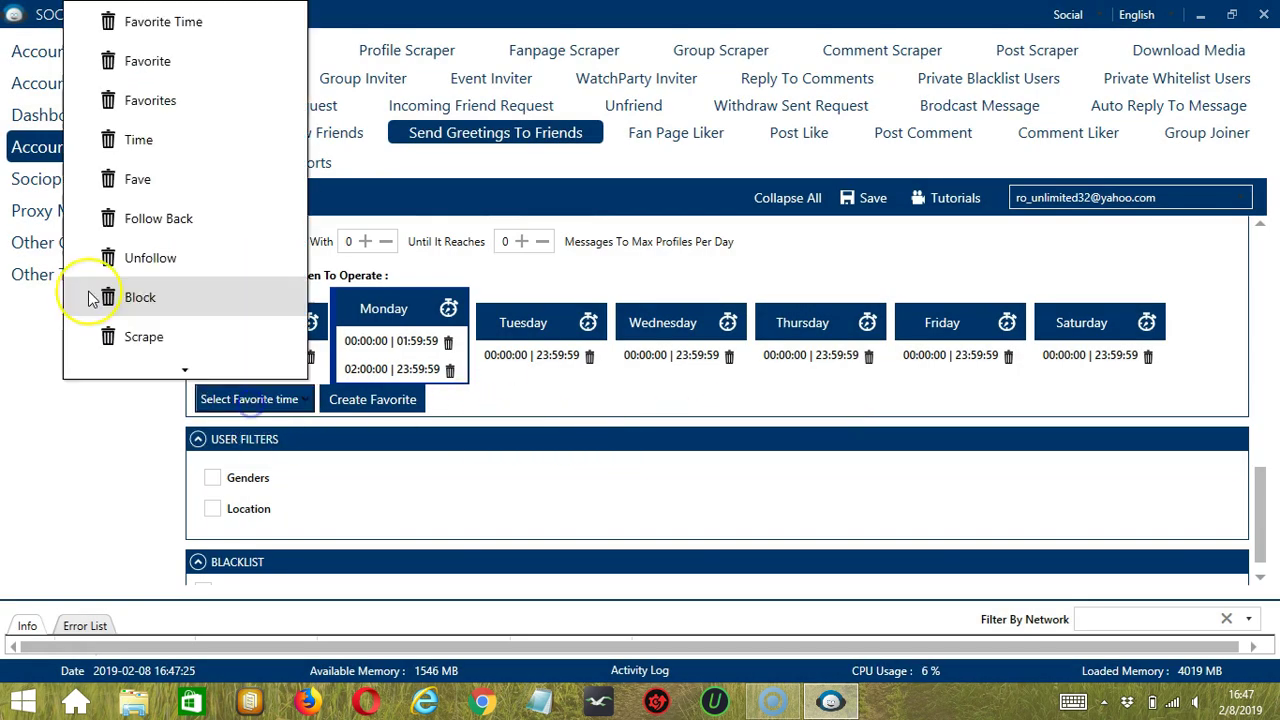
{"action": "scroll", "coordinate": [88, 296], "scroll_direction": "down", "scroll_amount": 10}
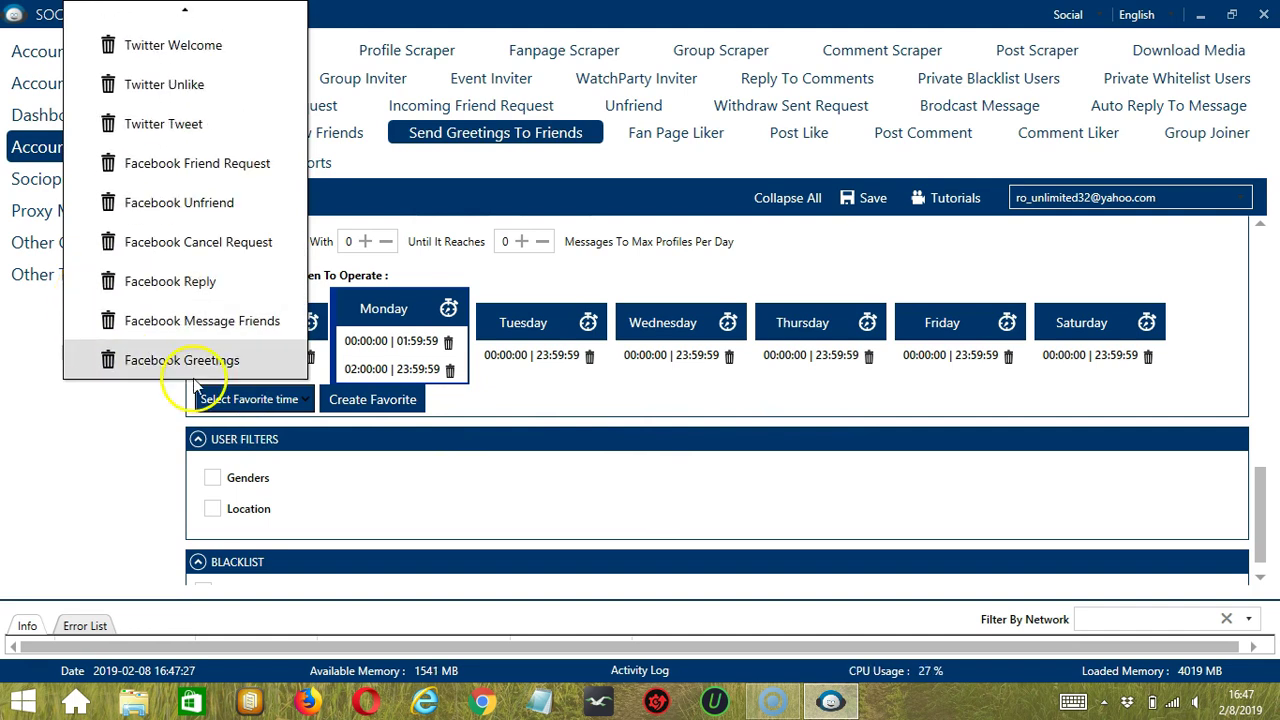
{"action": "scroll", "coordinate": [195, 390], "scroll_direction": "down", "scroll_amount": 1}
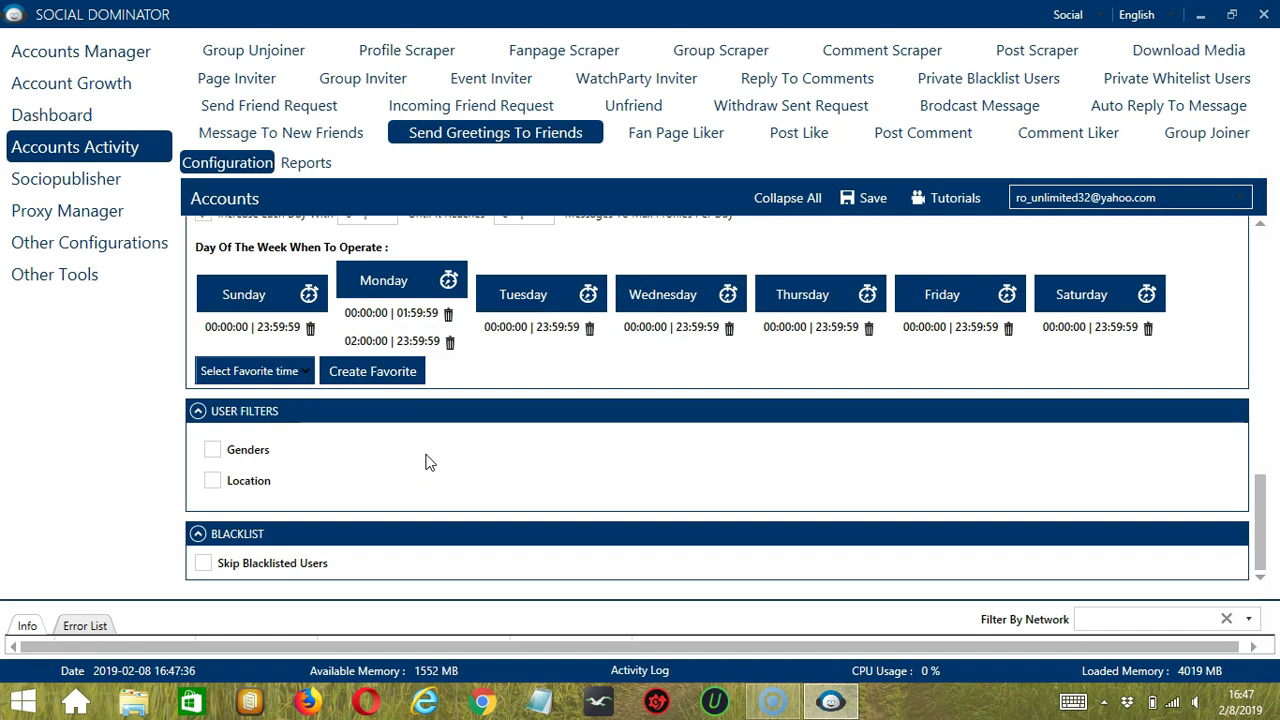
Enable the Genders filter with Male and Female included, and tick the Location filter.
{"action": "left_click", "coordinate": [213, 451]}
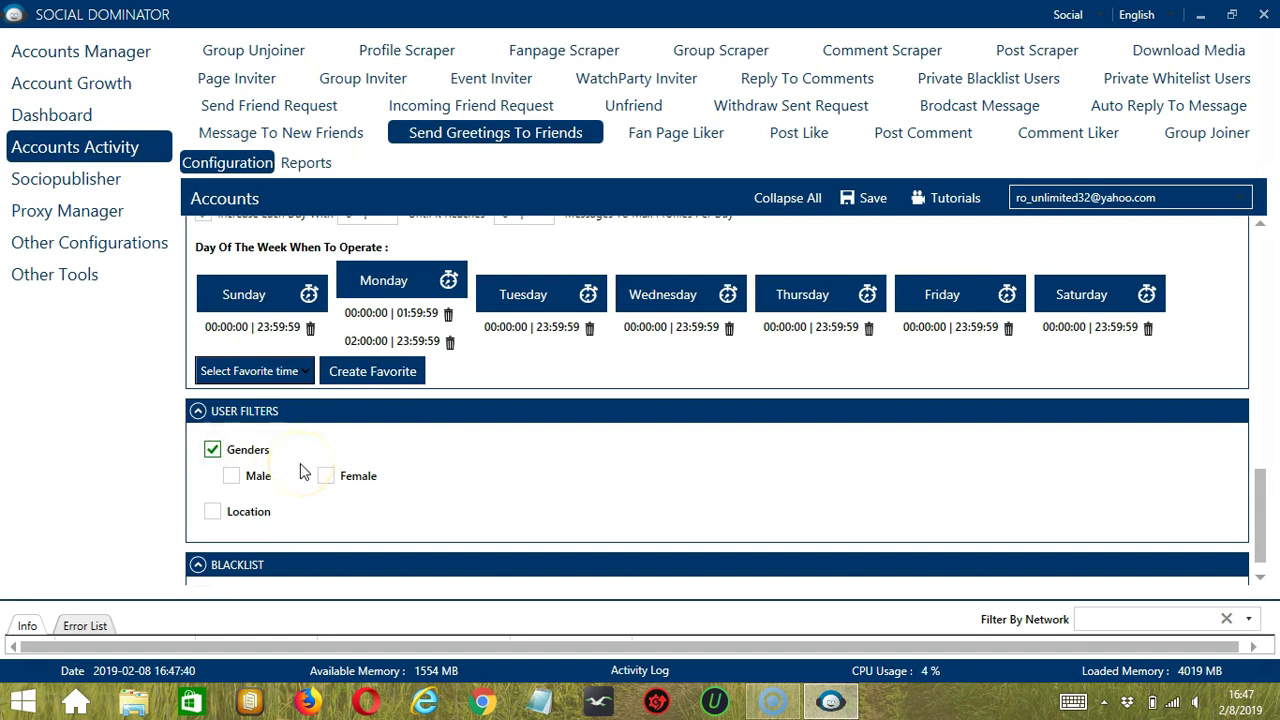
{"action": "left_click", "coordinate": [231, 476]}
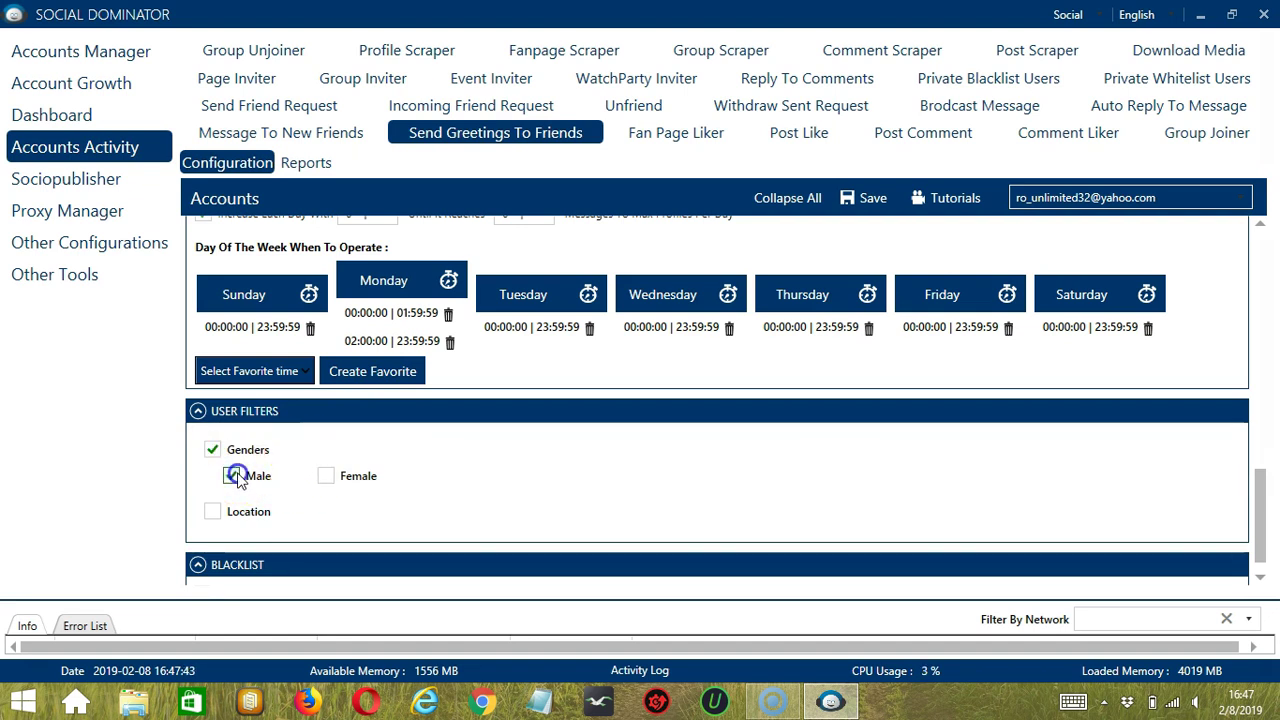
{"action": "left_click", "coordinate": [325, 478]}
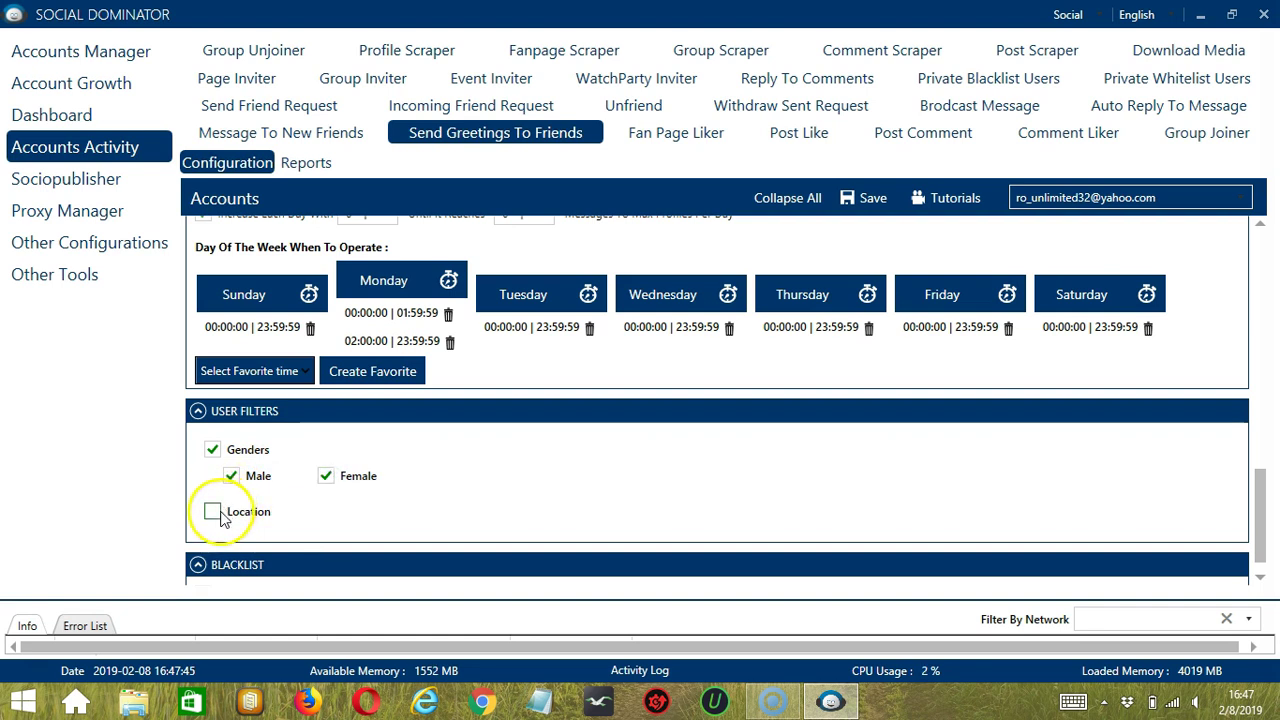
{"action": "left_click", "coordinate": [213, 512]}
Leave the location list empty, clearing the typed text and cancelling the file import.
{"action": "scroll", "coordinate": [297, 519], "scroll_direction": "down", "scroll_amount": 3}
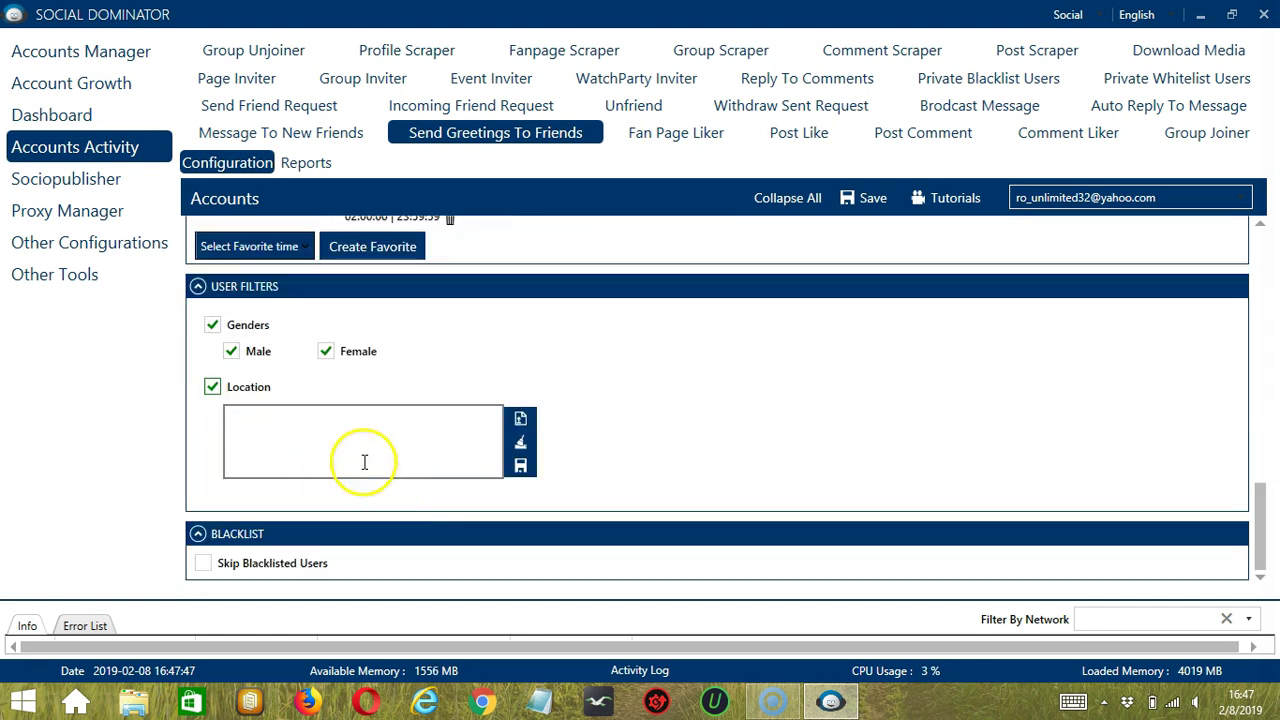
{"action": "left_click", "coordinate": [335, 438]}
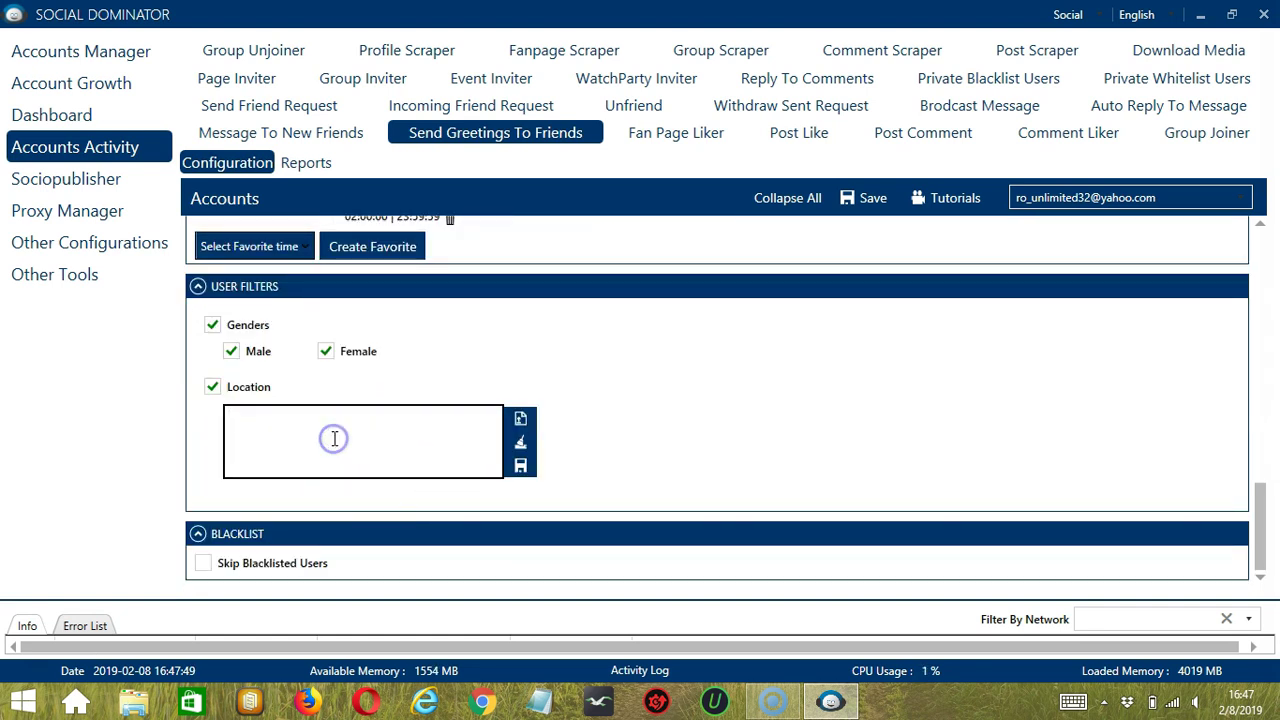
{"action": "type", "text": "Locatio"}
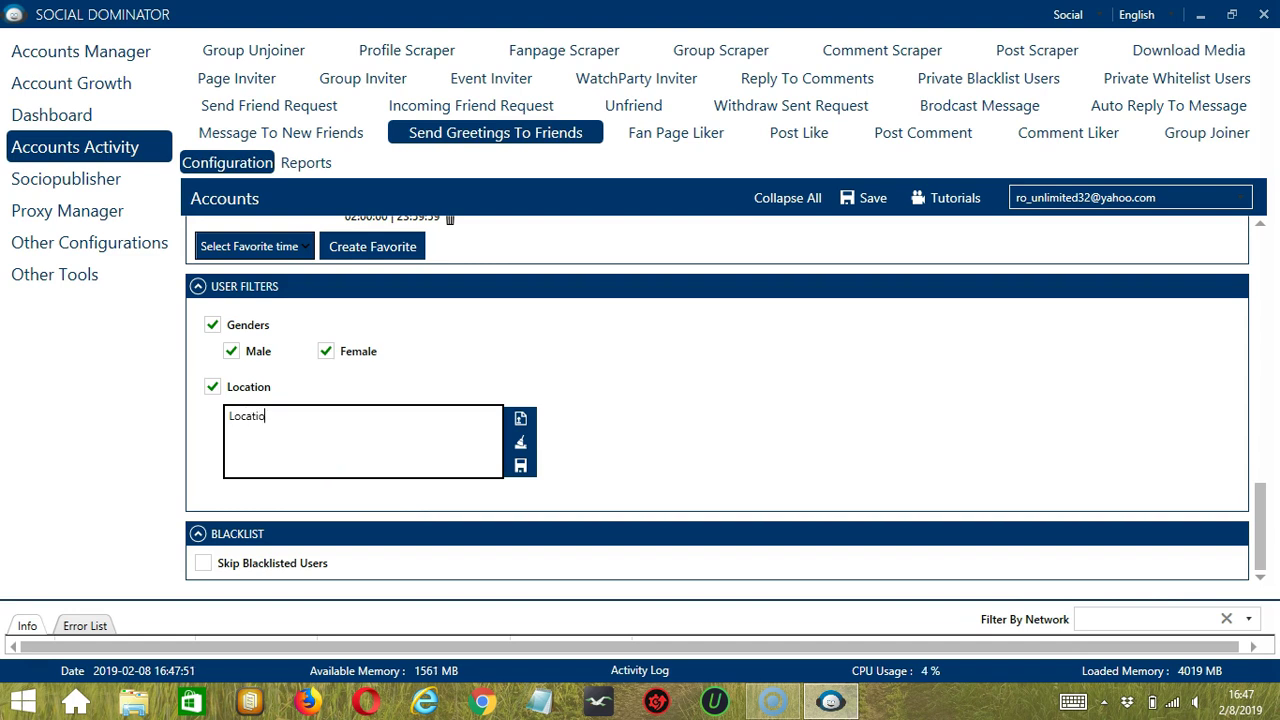
{"action": "left_click", "coordinate": [520, 447]}
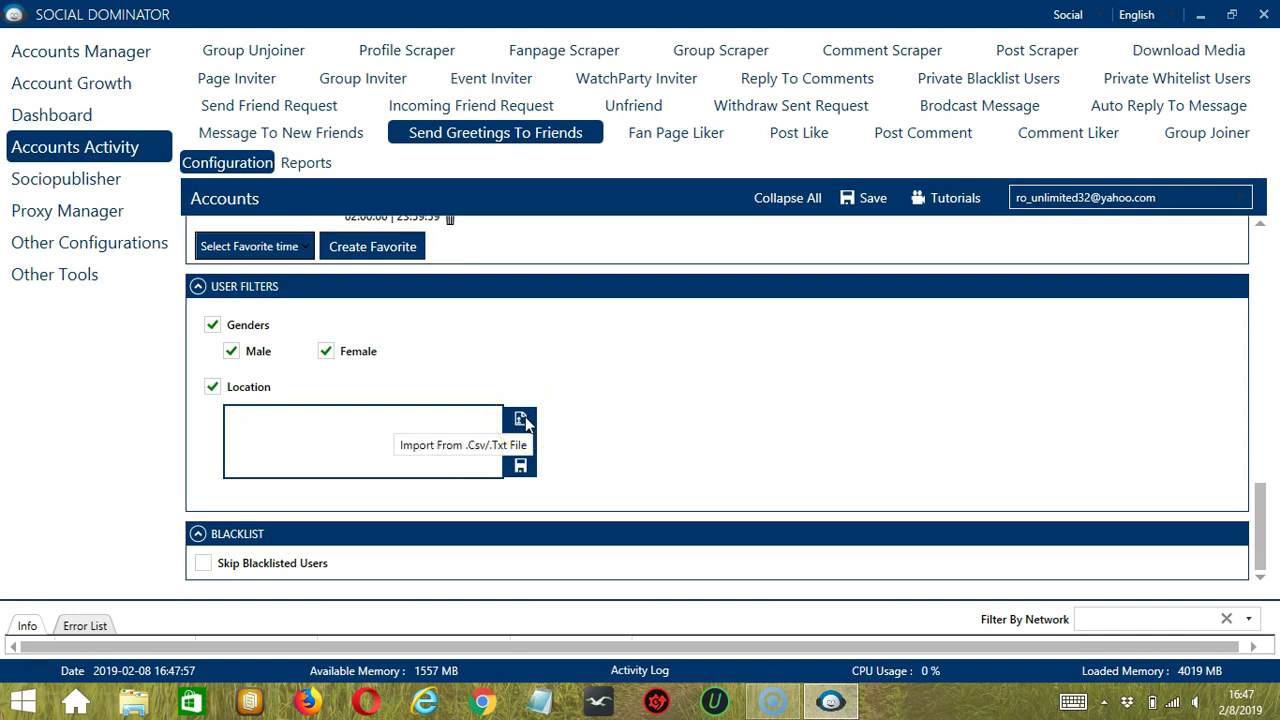
{"action": "left_click", "coordinate": [524, 421]}
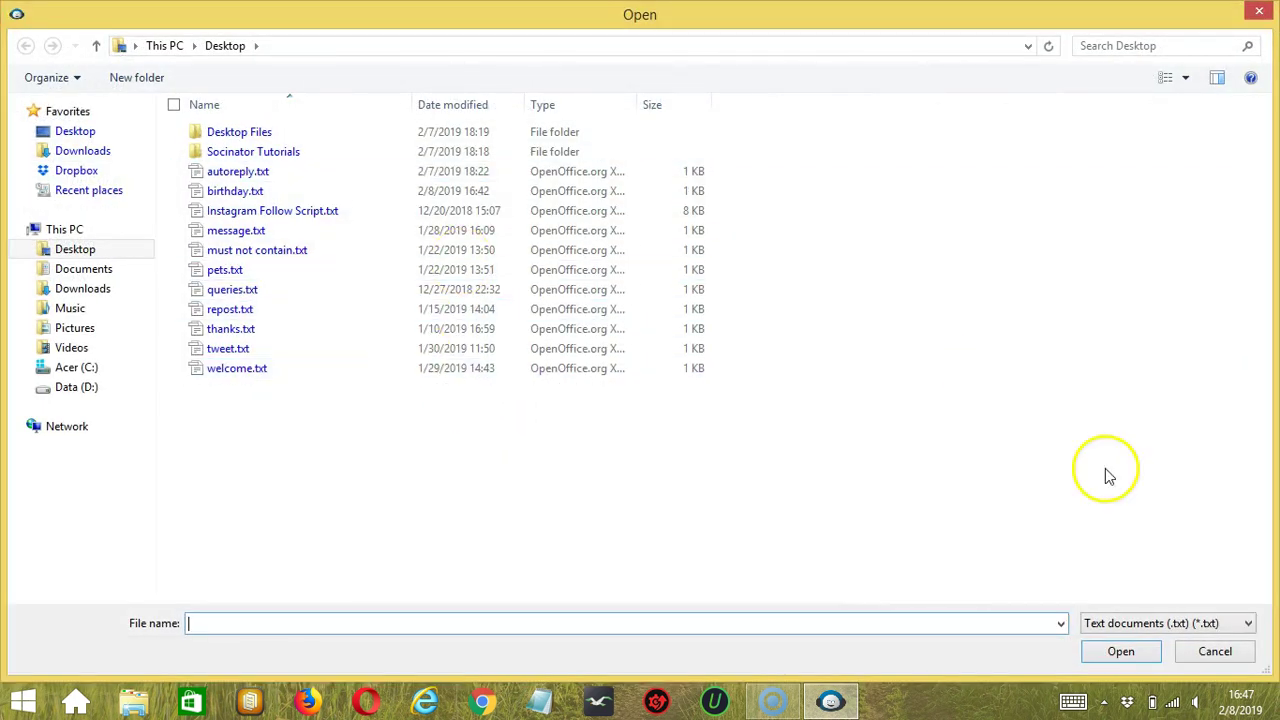
{"action": "left_click", "coordinate": [1215, 653]}
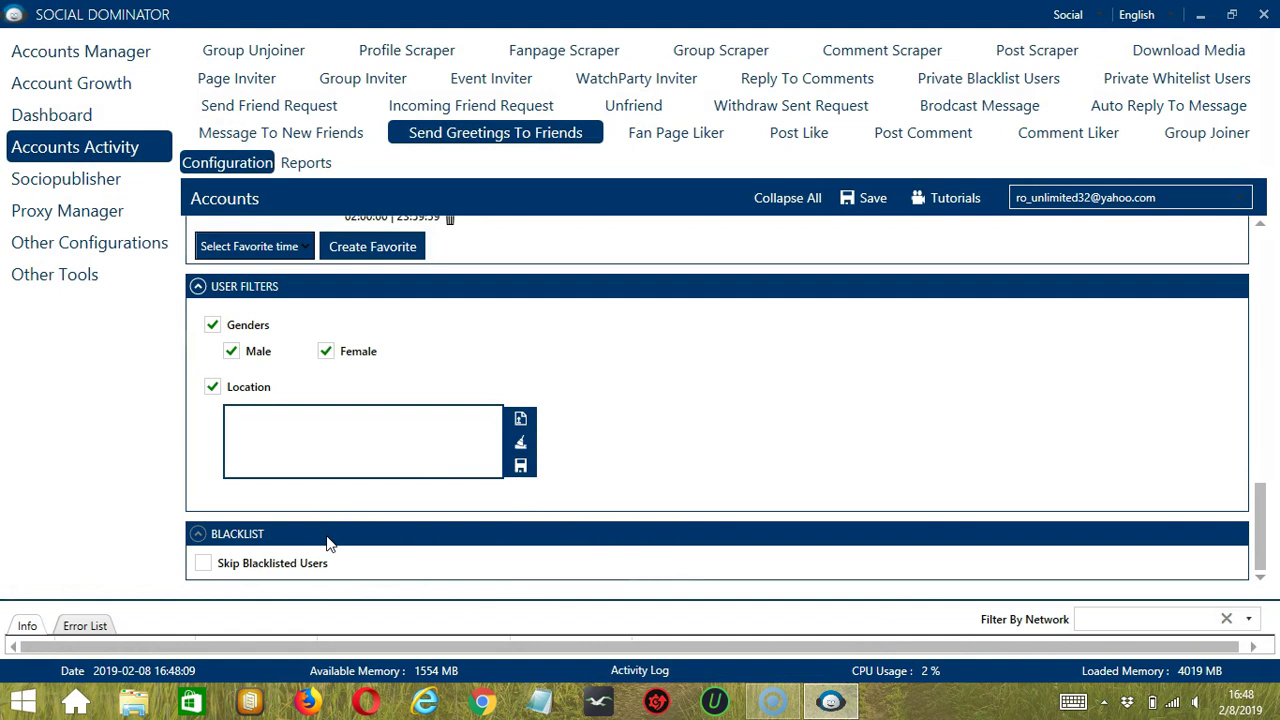
{"action": "left_click_drag", "start_coordinate": [267, 533], "coordinate": [393, 548]}
{"action": "left_click", "coordinate": [388, 548]}
Tick Skip Blacklisted Users, leaving Private and Group Blacklist unselected.
{"action": "left_click", "coordinate": [203, 563]}
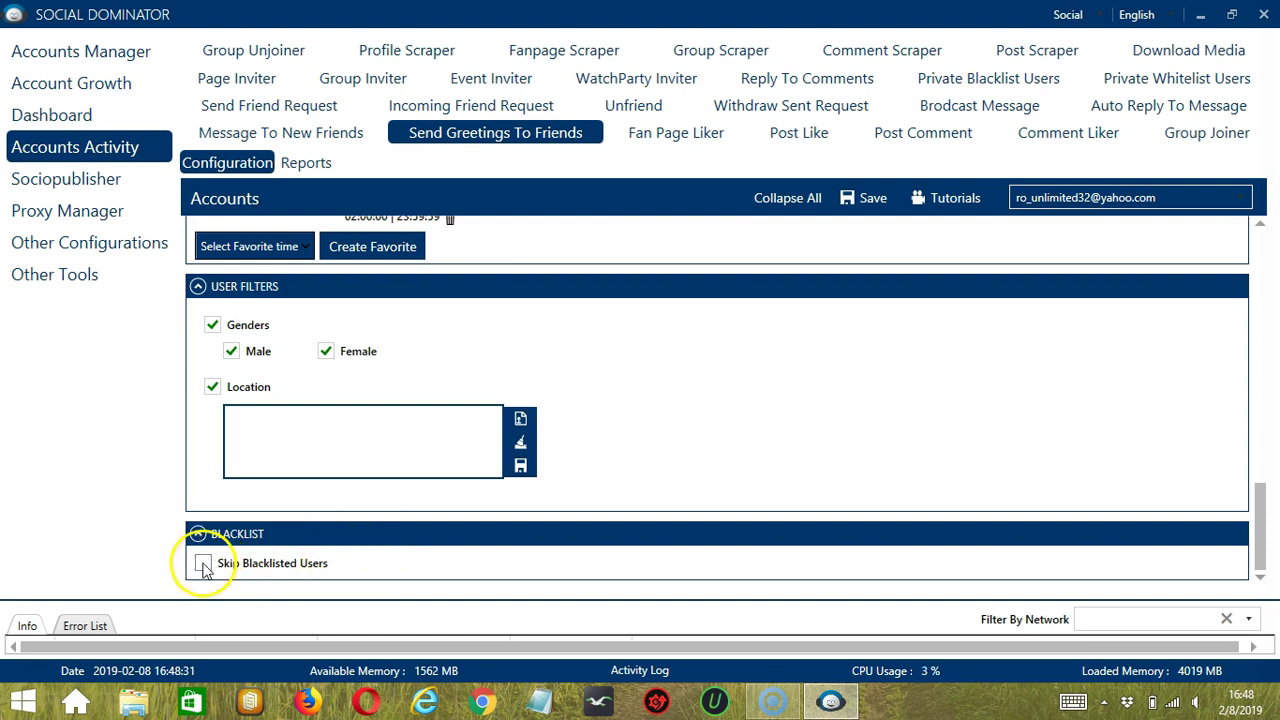
{"action": "left_click", "coordinate": [345, 565]}
{"action": "left_click", "coordinate": [1260, 578]}
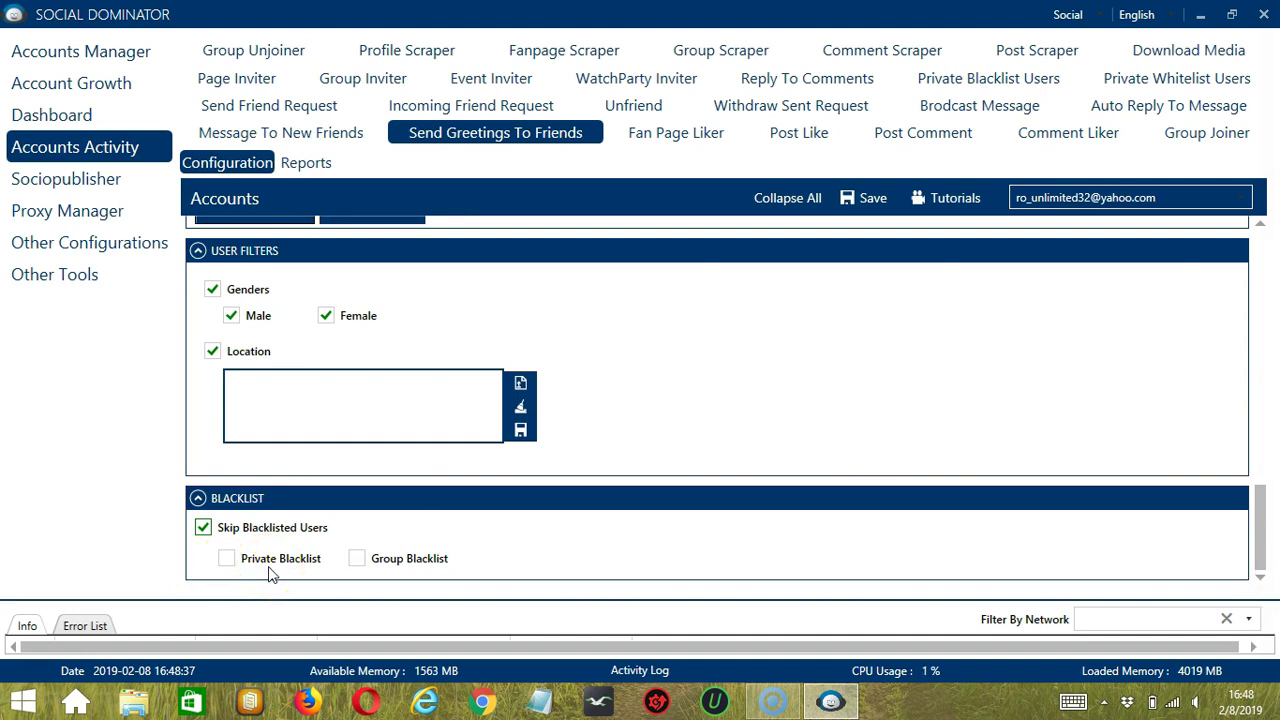
{"action": "left_click", "coordinate": [432, 562]}
{"action": "scroll", "coordinate": [955, 350], "scroll_direction": "up", "scroll_amount": 15}
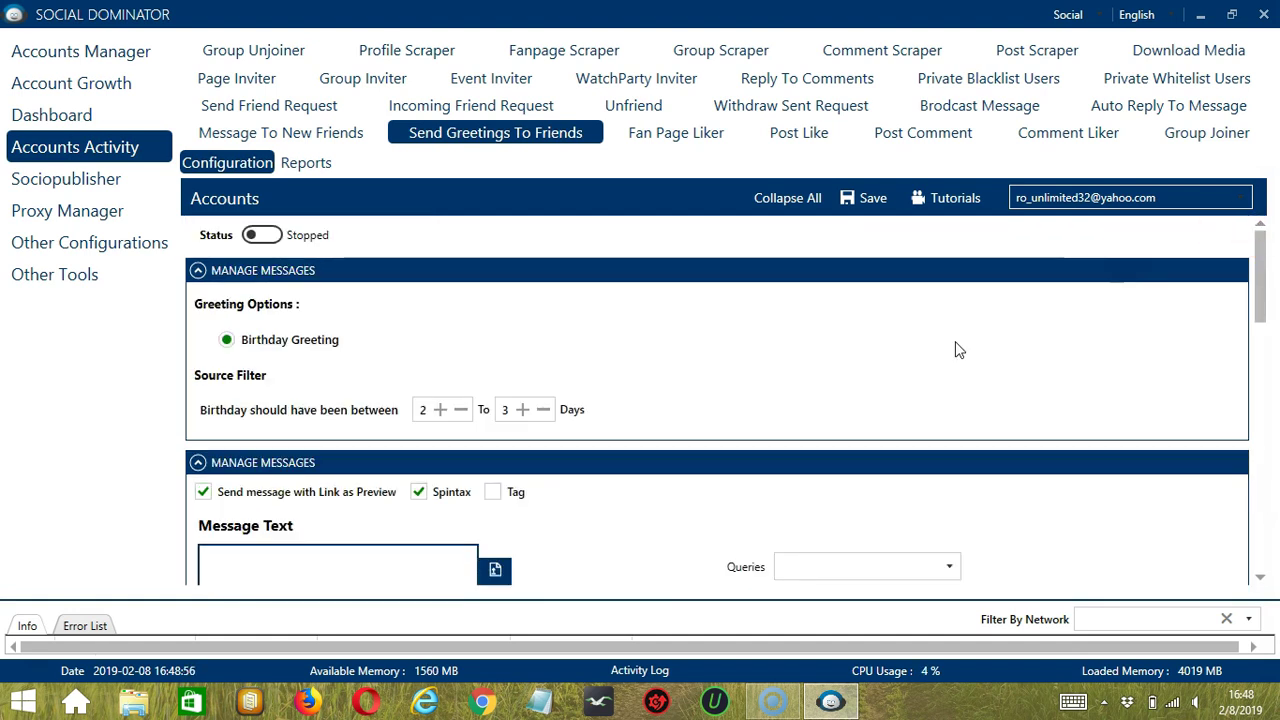
Save the Send Greetings To Friends job settings and switch its status from Stopped to Active.
{"action": "left_click", "coordinate": [945, 348]}
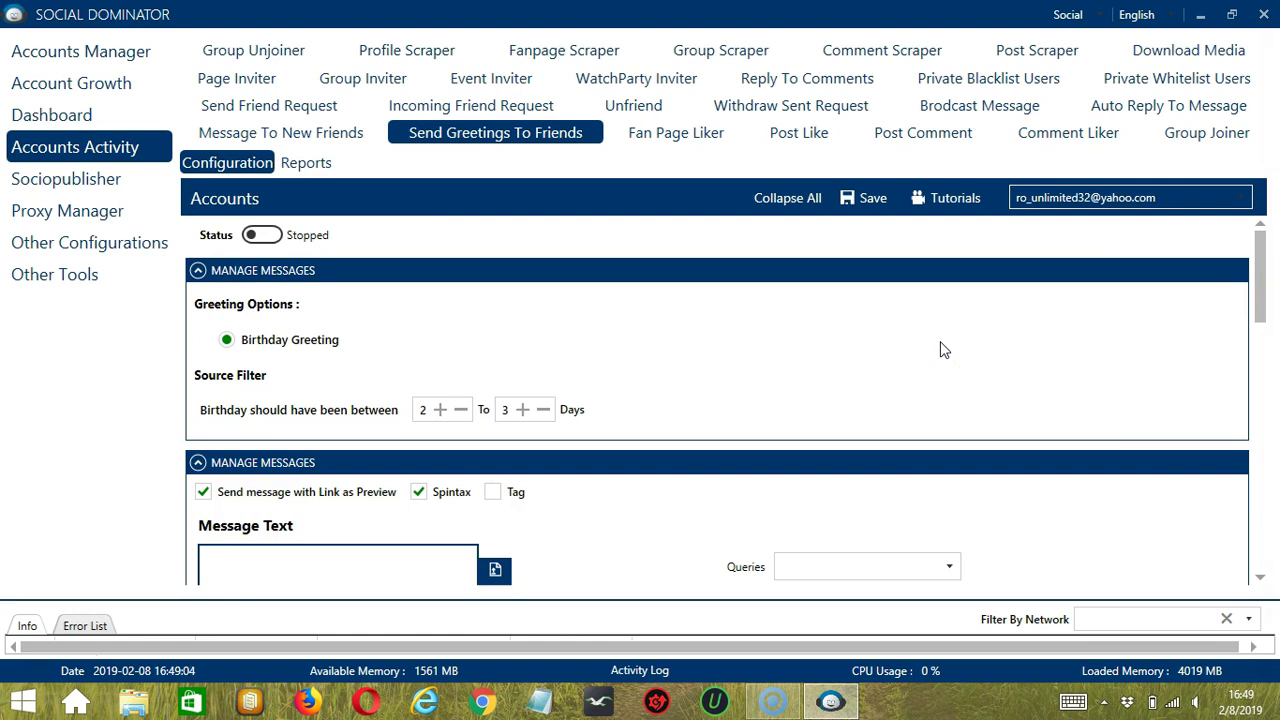
{"action": "left_click", "coordinate": [868, 200]}
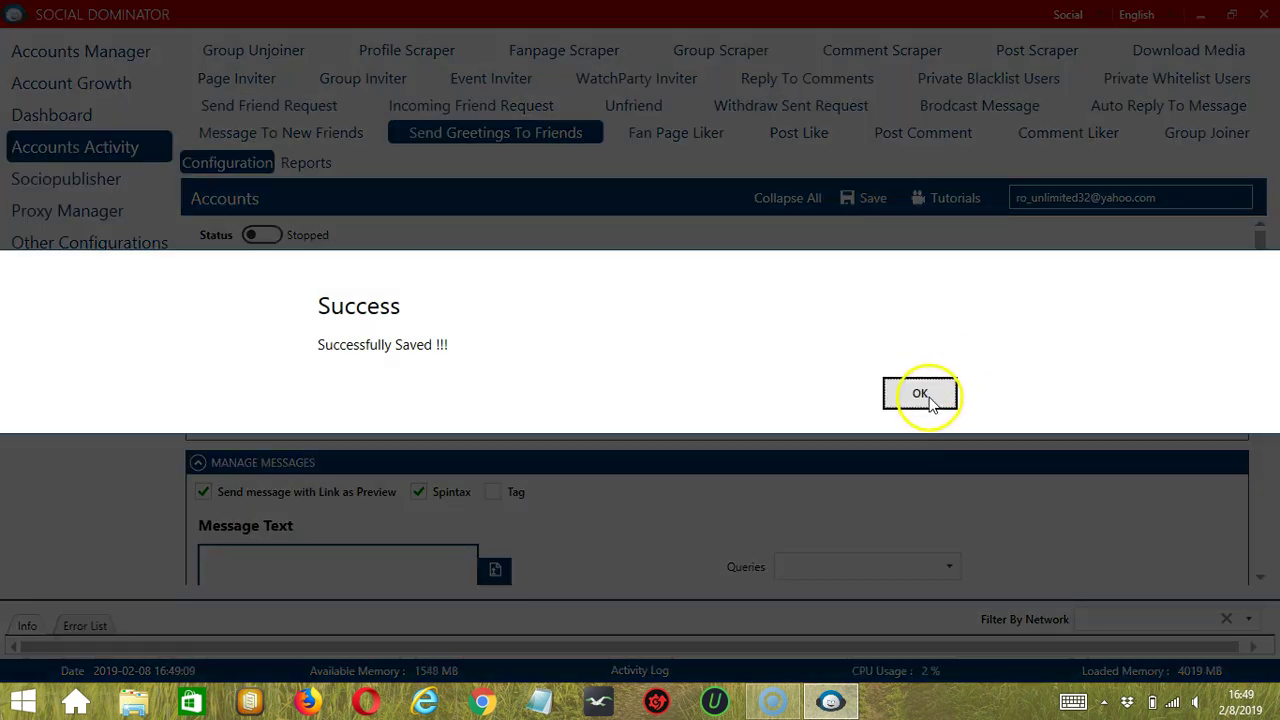
{"action": "left_click", "coordinate": [922, 394]}
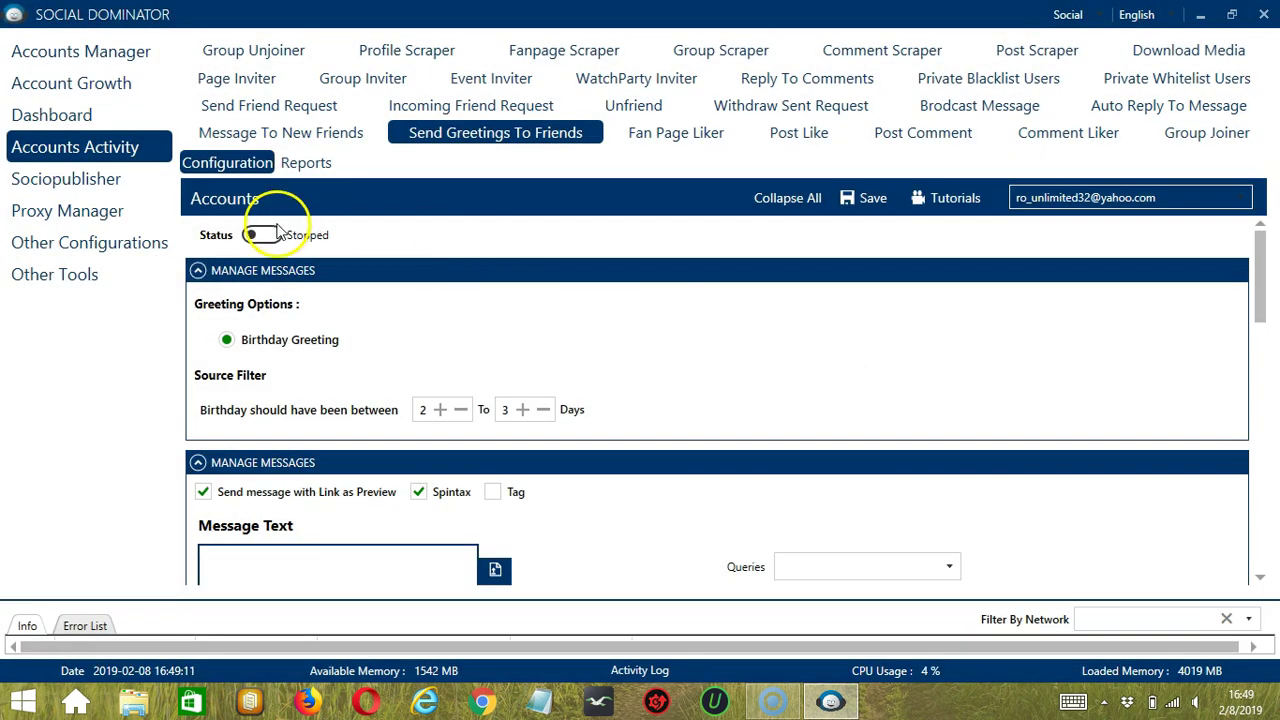
{"action": "left_click", "coordinate": [260, 234]}
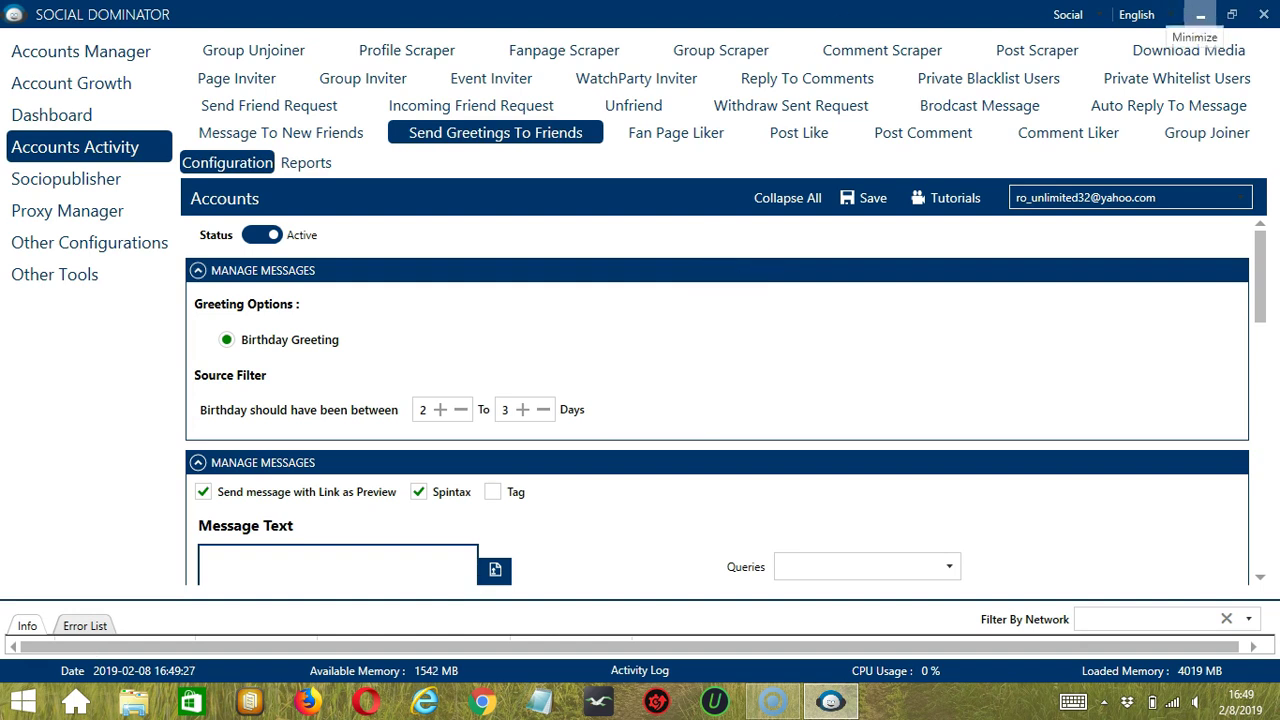
Switch to Facebook Dominator and start a new Send Greetings To Friends campaign under Broadcast Messages.
{"action": "left_click", "coordinate": [1098, 14]}
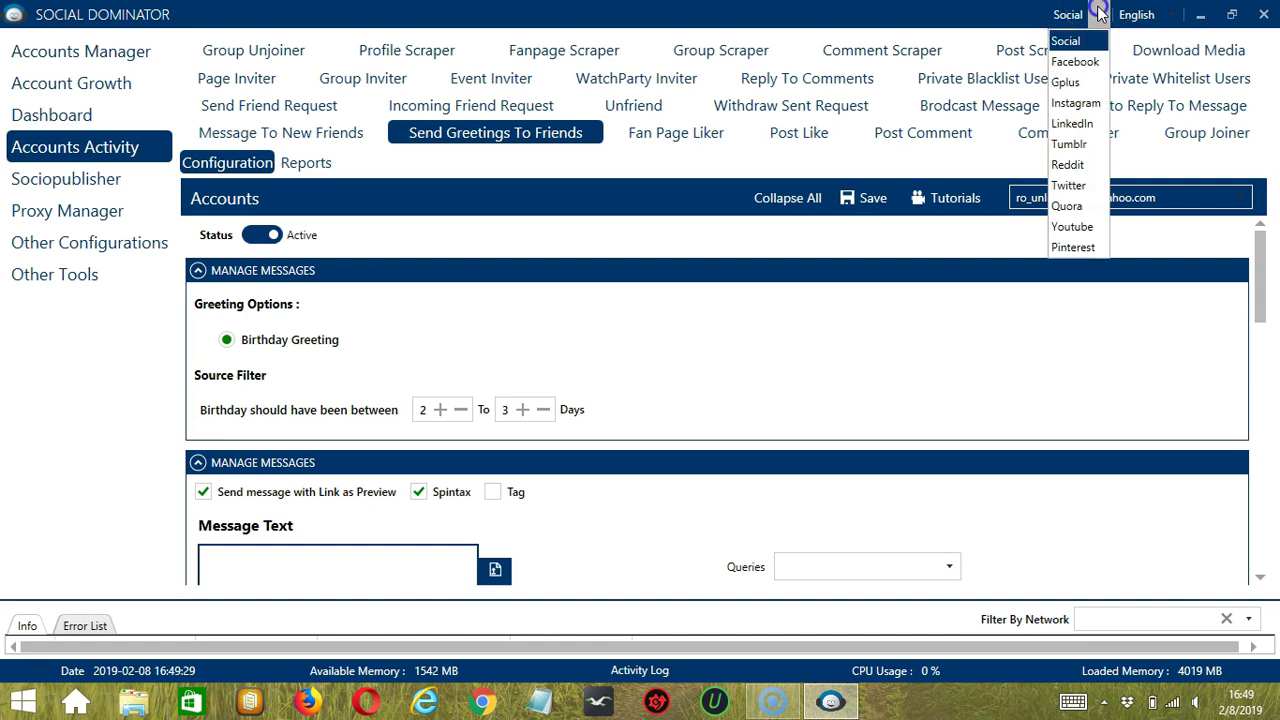
{"action": "left_click", "coordinate": [1075, 62]}
{"action": "left_click", "coordinate": [457, 268]}
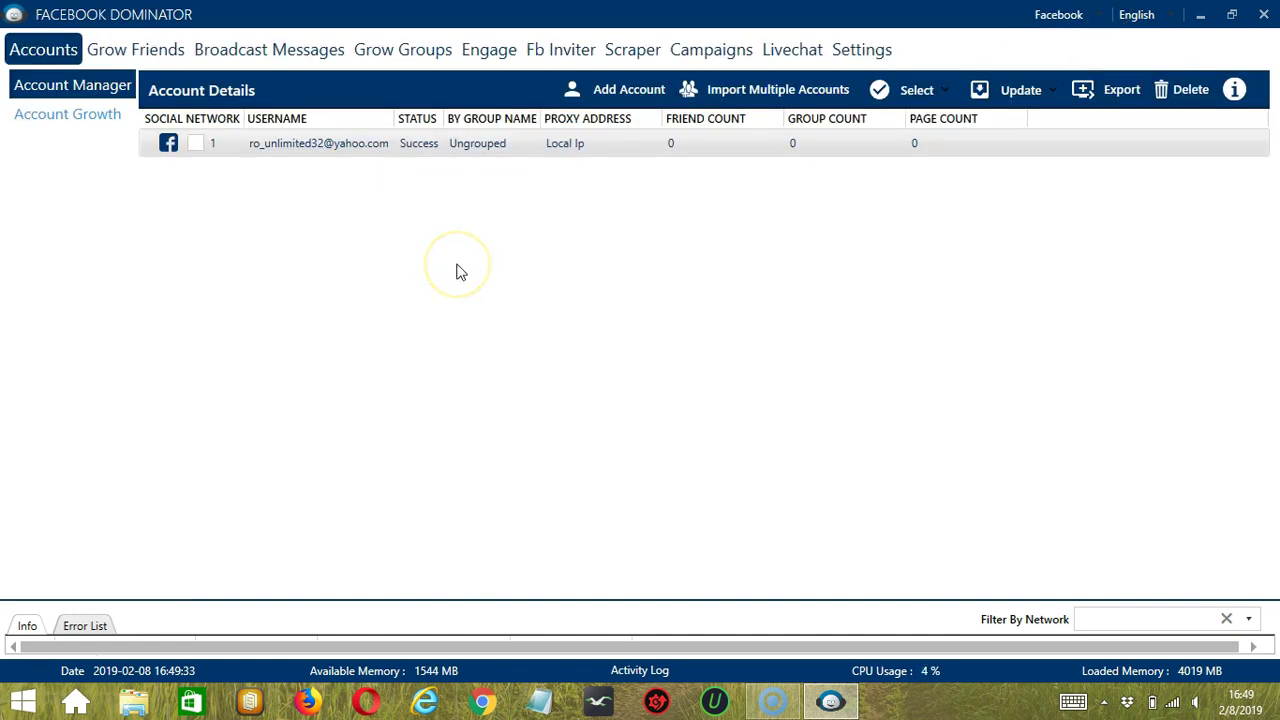
{"action": "left_click", "coordinate": [262, 50]}
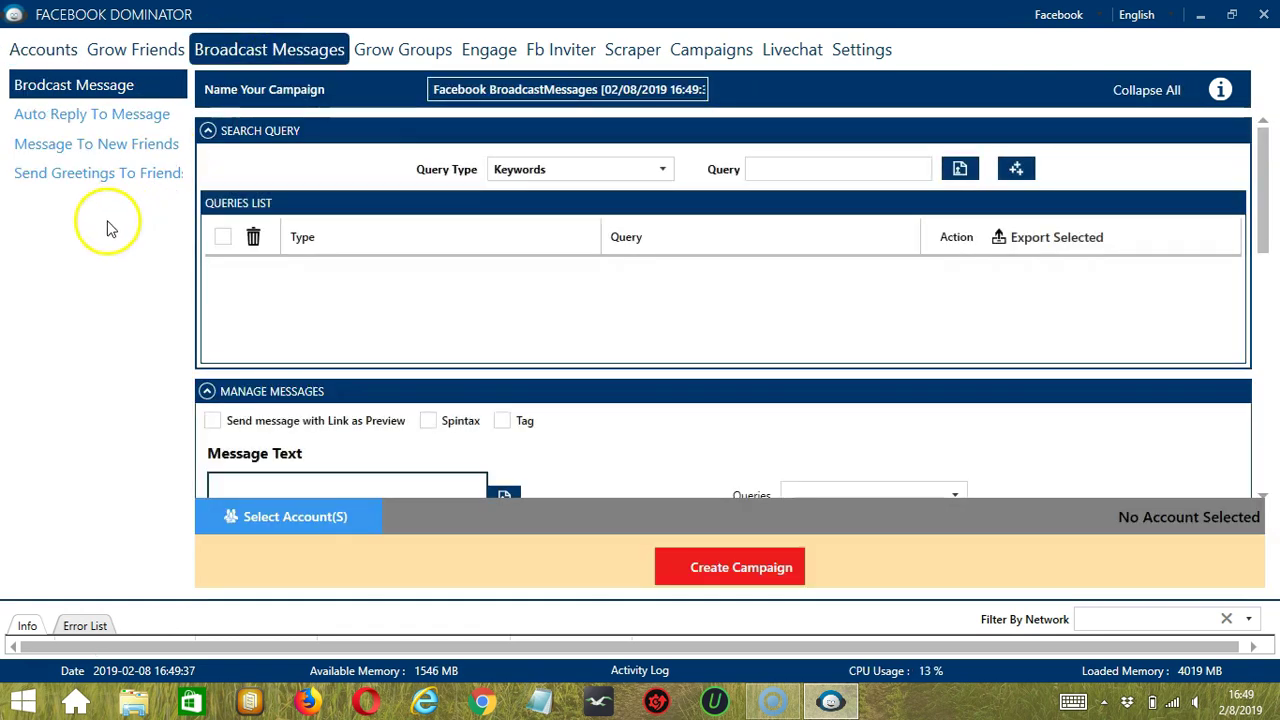
{"action": "left_click", "coordinate": [65, 177]}
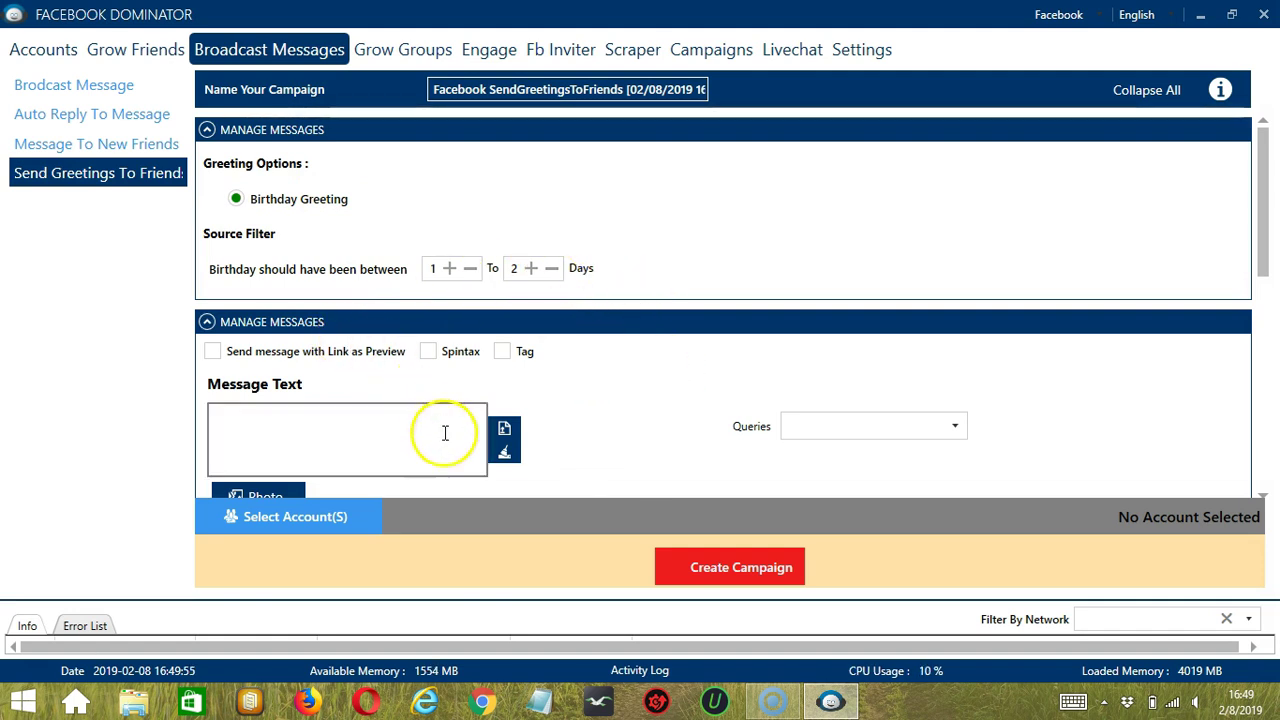
Import the greeting from birthday.txt with spintax on and add it to the list for Today's Birthdays.
{"action": "left_click", "coordinate": [504, 432]}
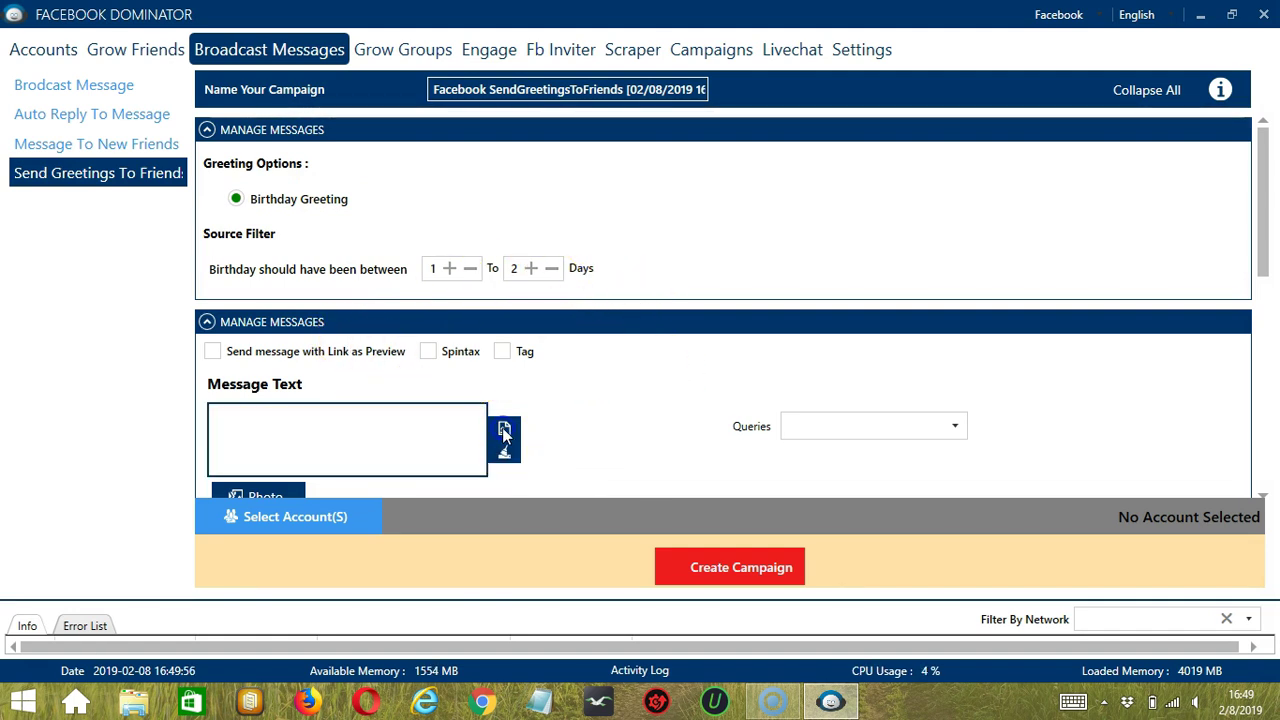
{"action": "left_click", "coordinate": [235, 191]}
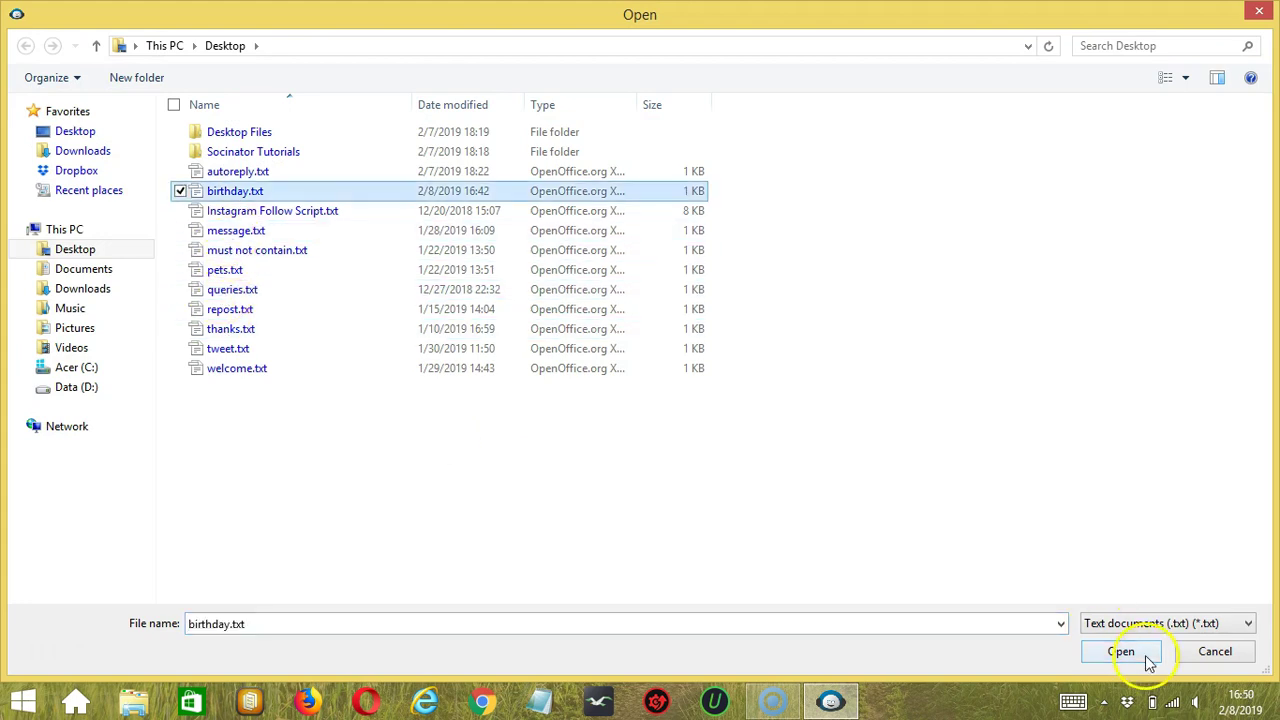
{"action": "left_click", "coordinate": [1147, 653]}
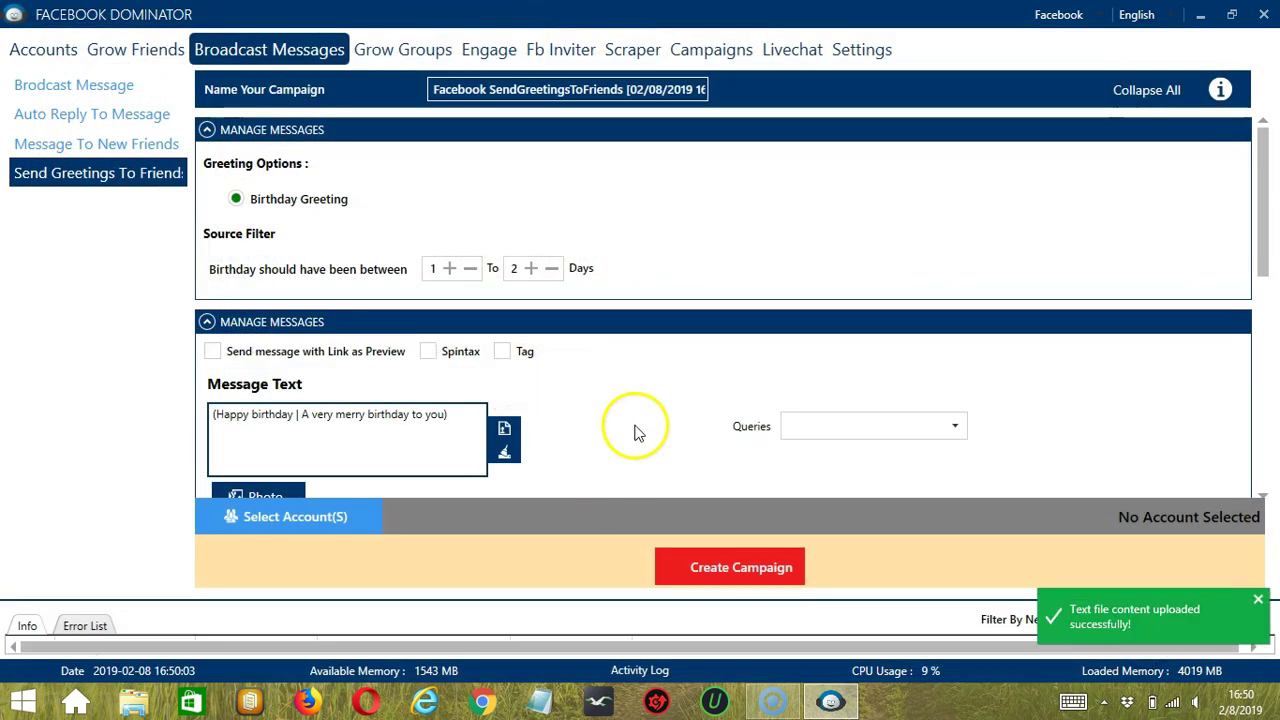
{"action": "scroll", "coordinate": [630, 425], "scroll_direction": "down", "scroll_amount": 1}
{"action": "left_click", "coordinate": [428, 306]}
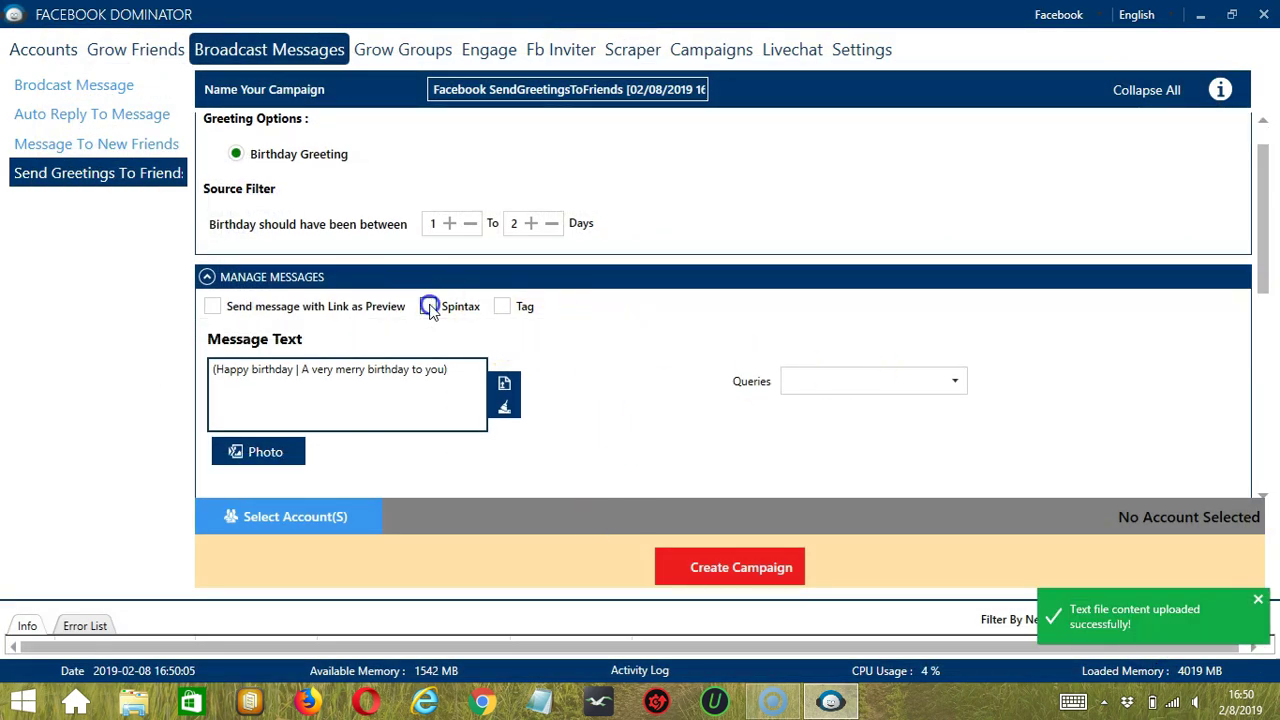
{"action": "left_click", "coordinate": [873, 381]}
{"action": "left_click", "coordinate": [842, 428]}
{"action": "left_click", "coordinate": [586, 420]}
{"action": "scroll", "coordinate": [660, 440], "scroll_direction": "down", "scroll_amount": 1}
{"action": "left_click", "coordinate": [703, 467]}
{"action": "scroll", "coordinate": [600, 352], "scroll_direction": "down", "scroll_amount": 3}
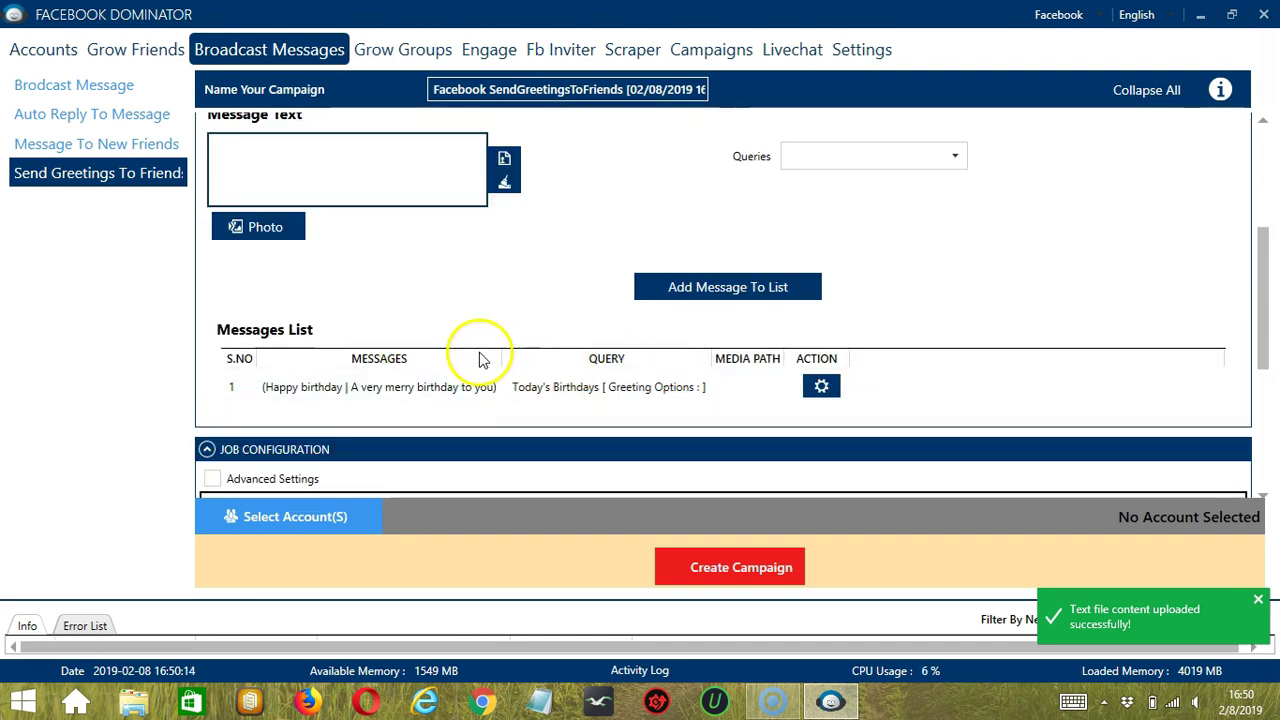
{"action": "scroll", "coordinate": [480, 358], "scroll_direction": "down", "scroll_amount": 5}
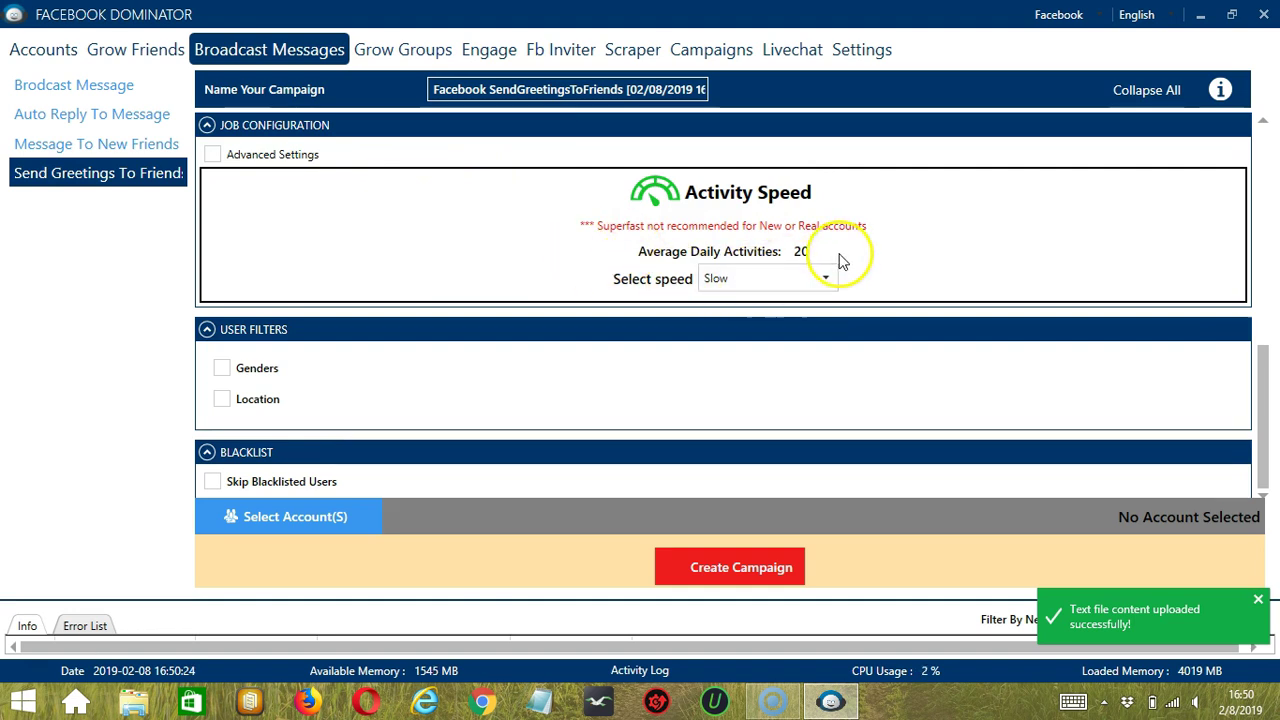
Filter the campaign to Male and Female users, skip blacklisted users, and open account selection.
{"action": "left_click", "coordinate": [222, 368]}
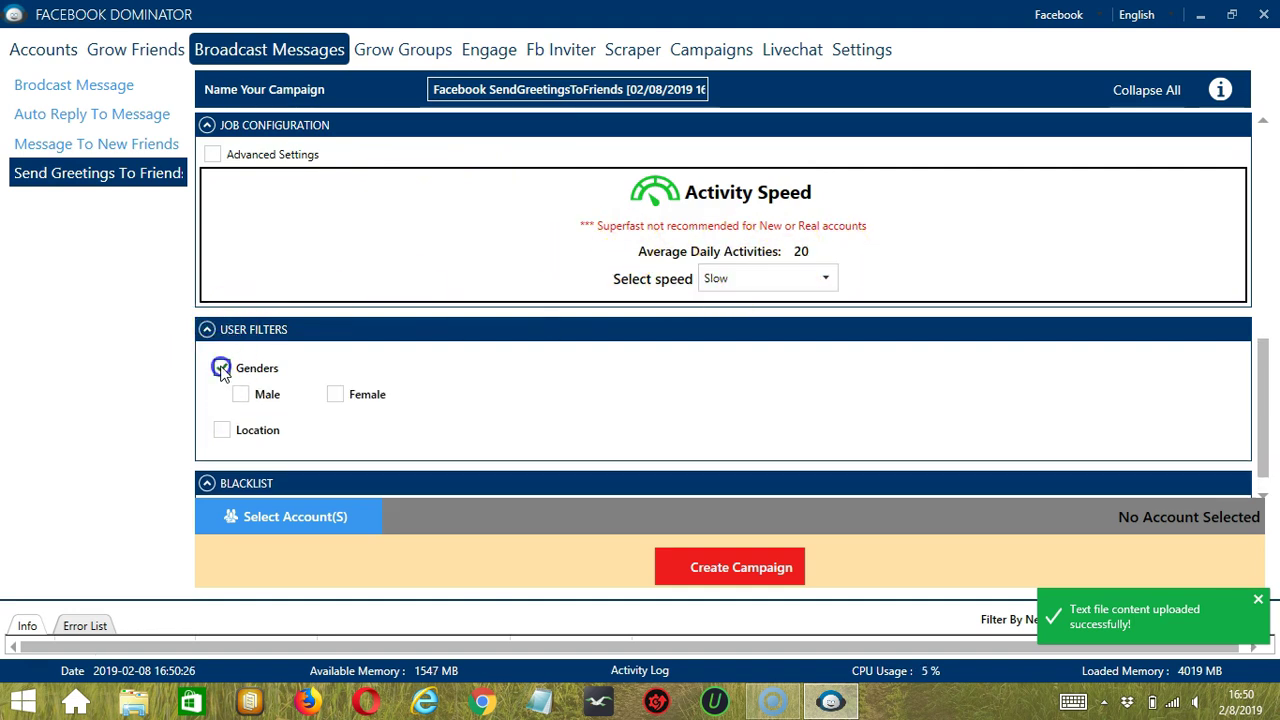
{"action": "left_click", "coordinate": [241, 395]}
{"action": "left_click", "coordinate": [335, 394]}
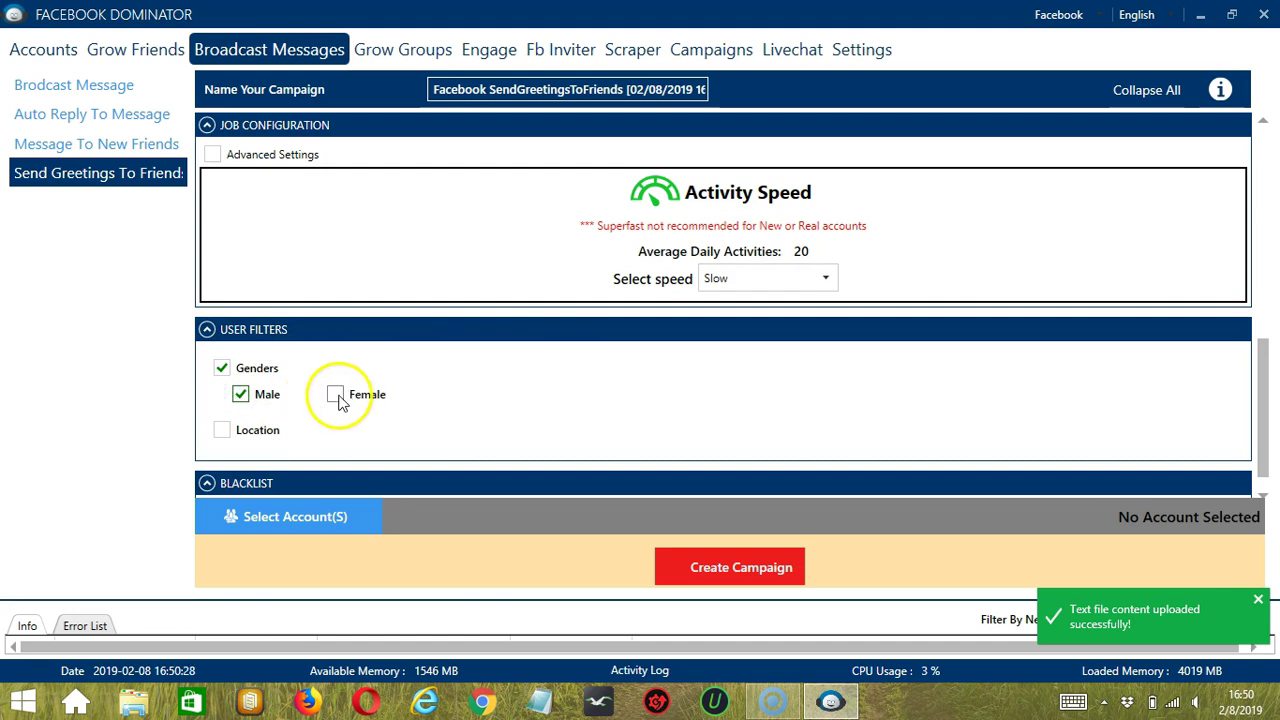
{"action": "scroll", "coordinate": [430, 412], "scroll_direction": "down", "scroll_amount": 1}
{"action": "left_click", "coordinate": [212, 481]}
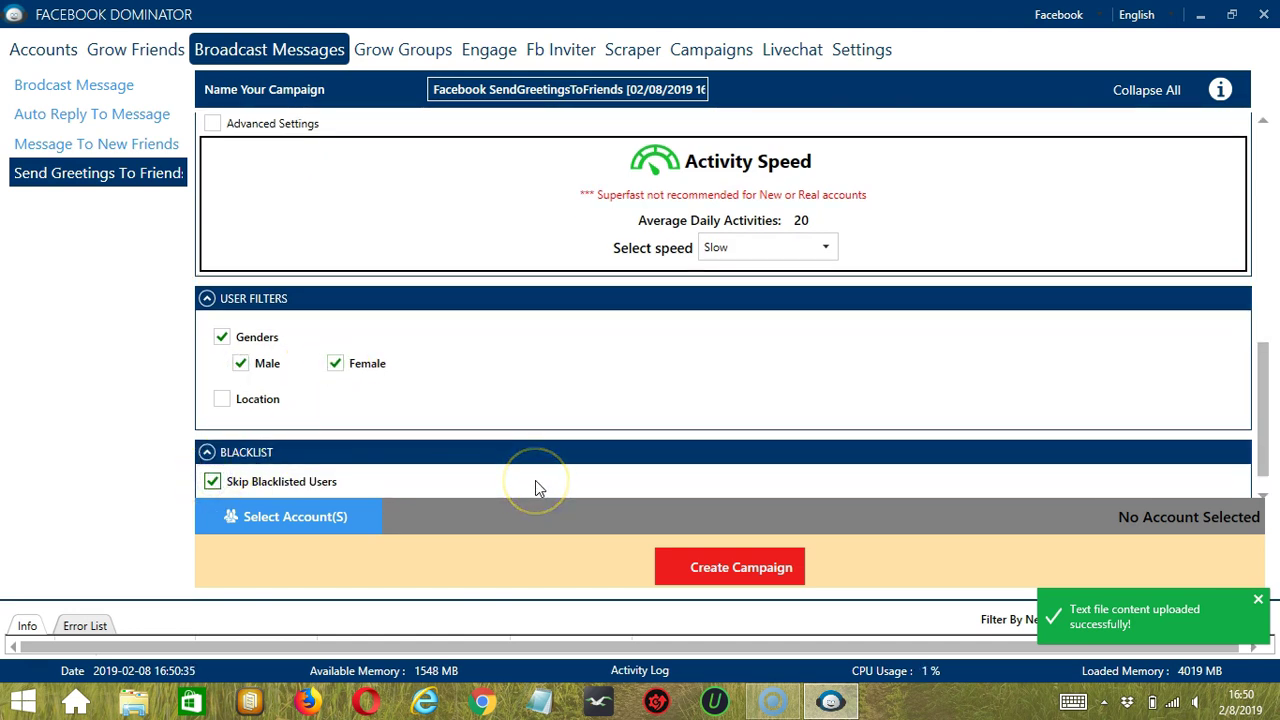
{"action": "left_click", "coordinate": [369, 518]}
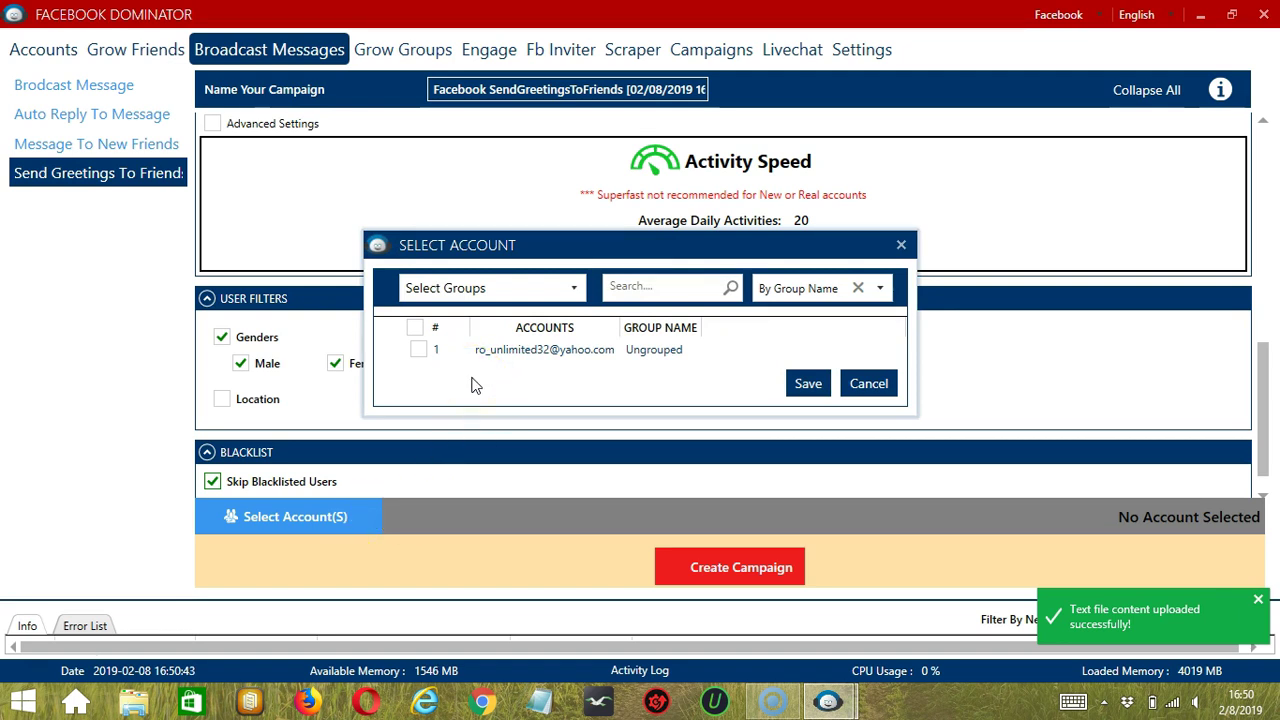
Assign the only available account, then create and save the SendGreetingsToFriends campaign.
{"action": "left_click", "coordinate": [418, 349]}
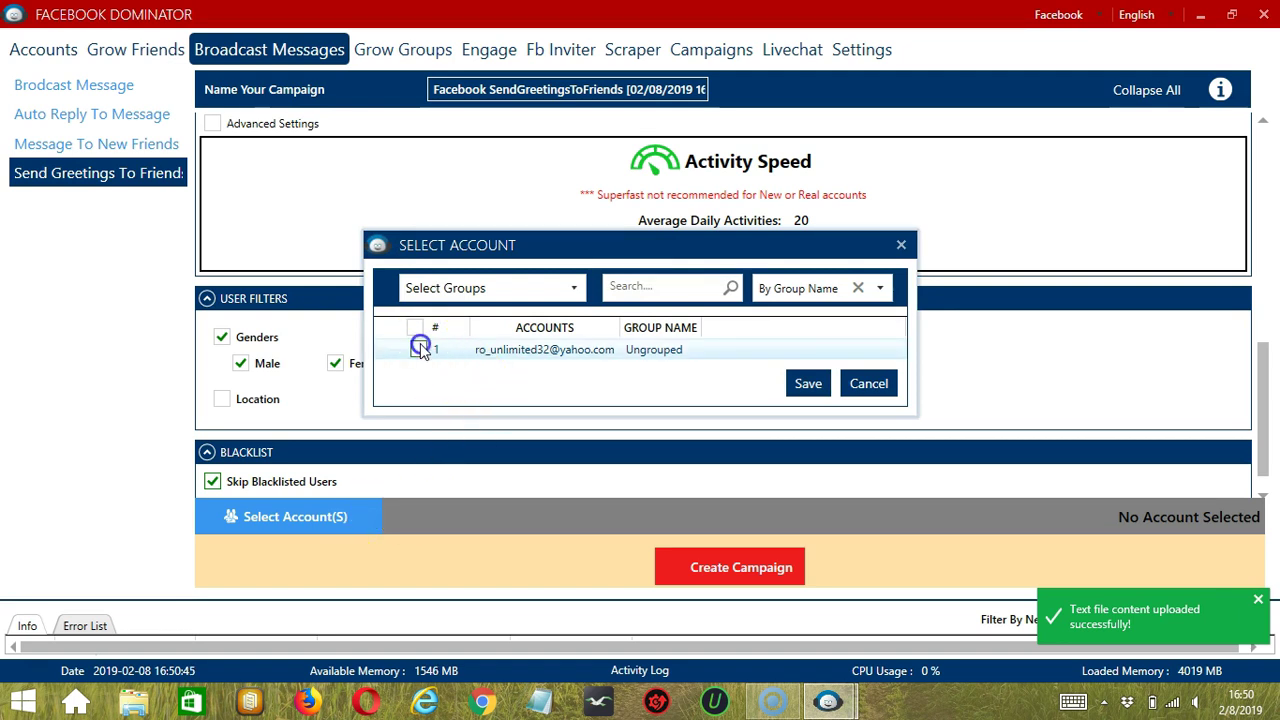
{"action": "left_click", "coordinate": [808, 383]}
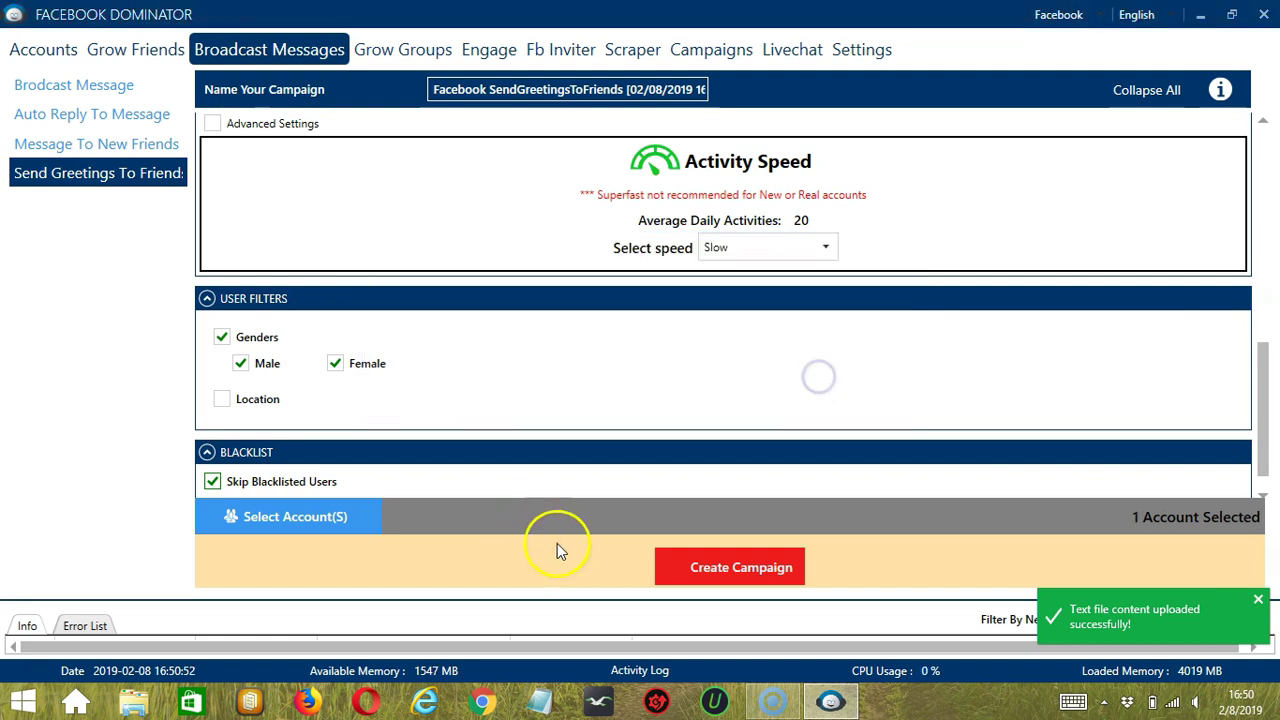
{"action": "left_click", "coordinate": [668, 567]}
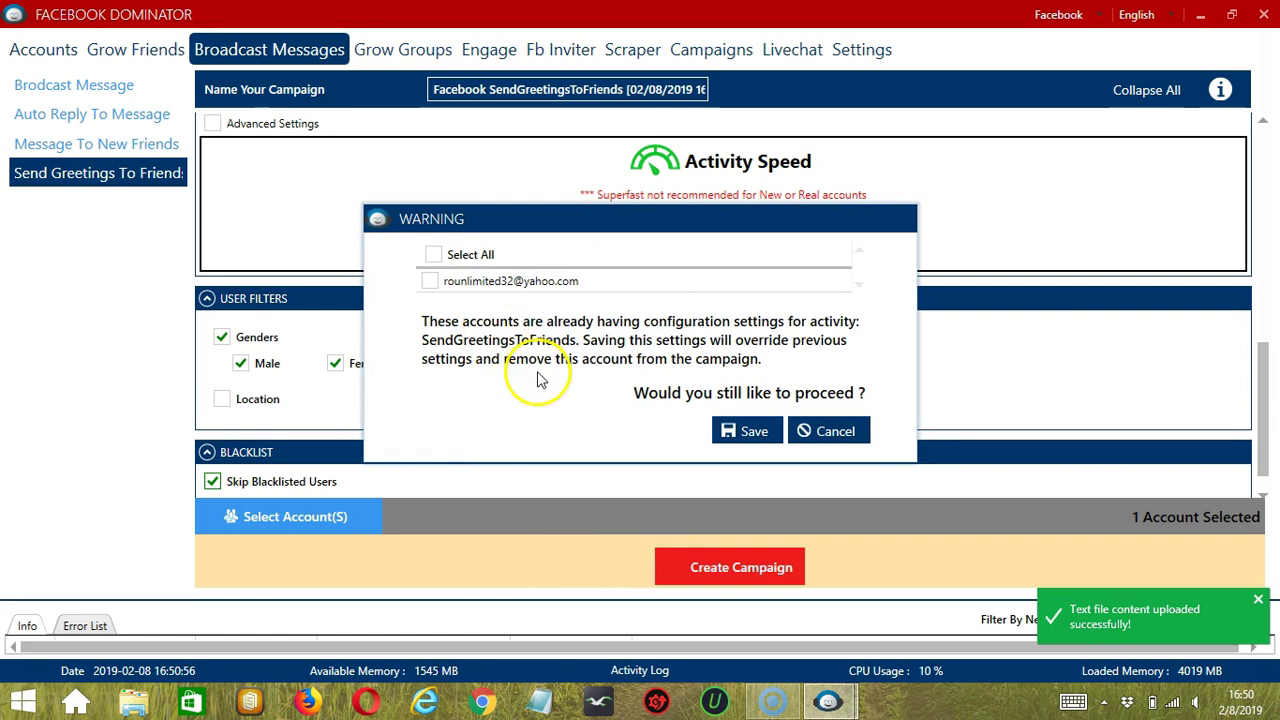
{"action": "left_click", "coordinate": [430, 281]}
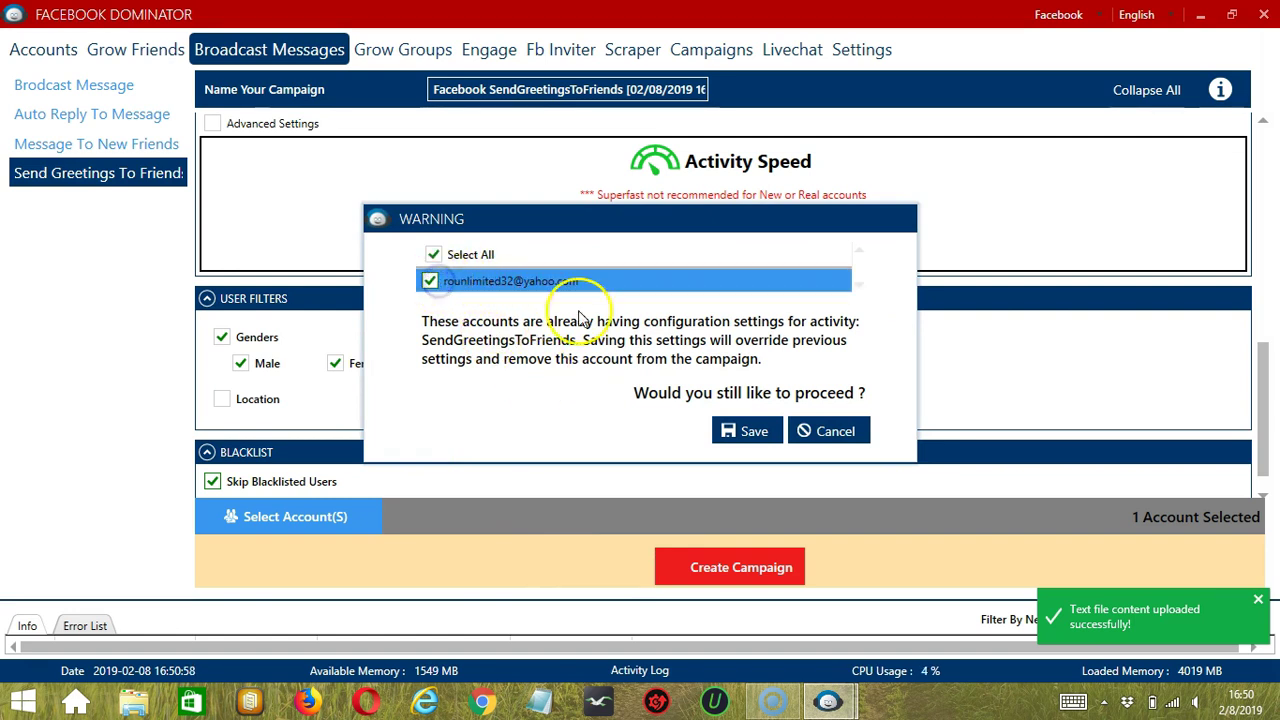
{"action": "left_click", "coordinate": [752, 431]}
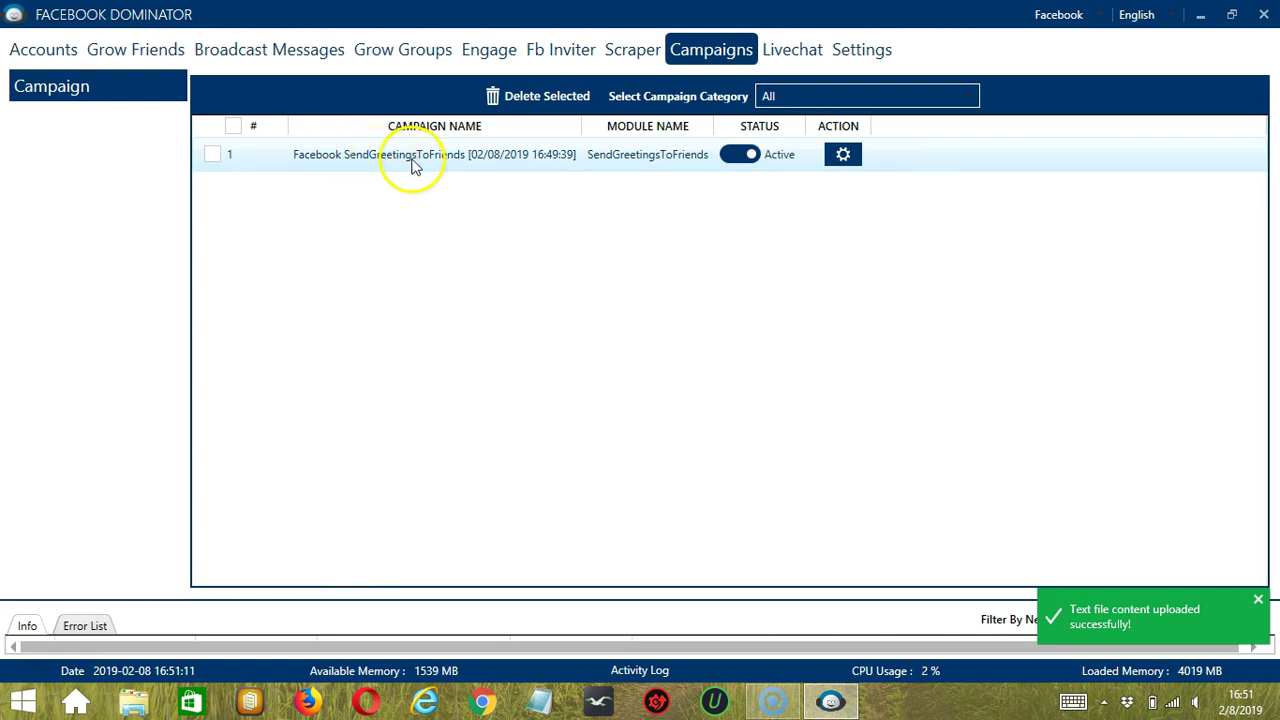
Set the SendGreetingsToFriends campaign to Paused, closing the gear menu without choosing any action.
{"action": "left_click", "coordinate": [735, 156]}
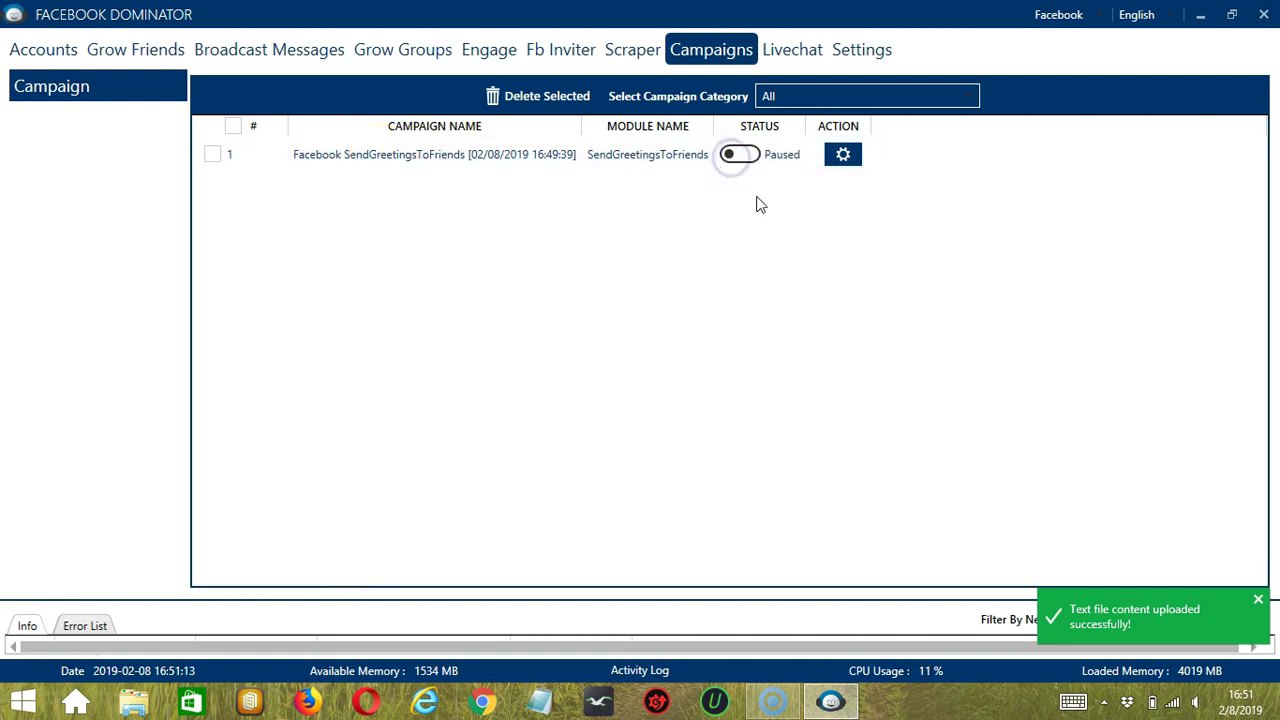
{"action": "left_click", "coordinate": [844, 156]}
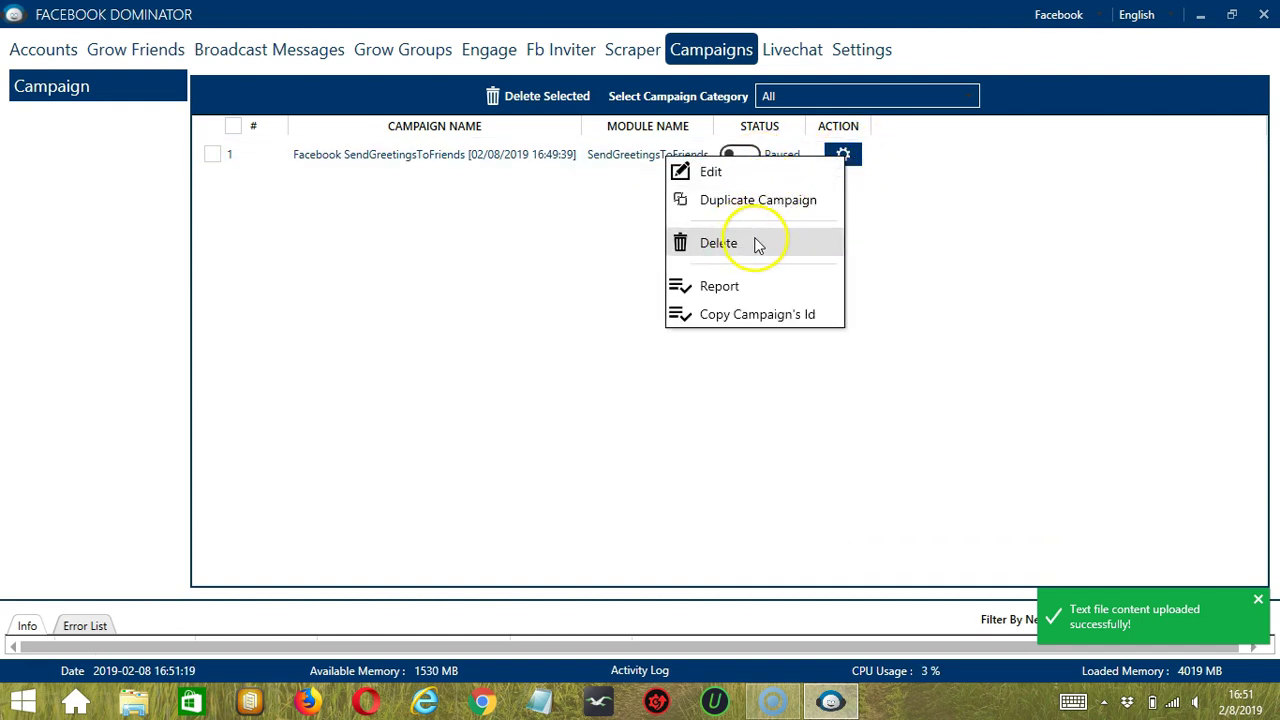
{"action": "left_click", "coordinate": [1030, 242]}
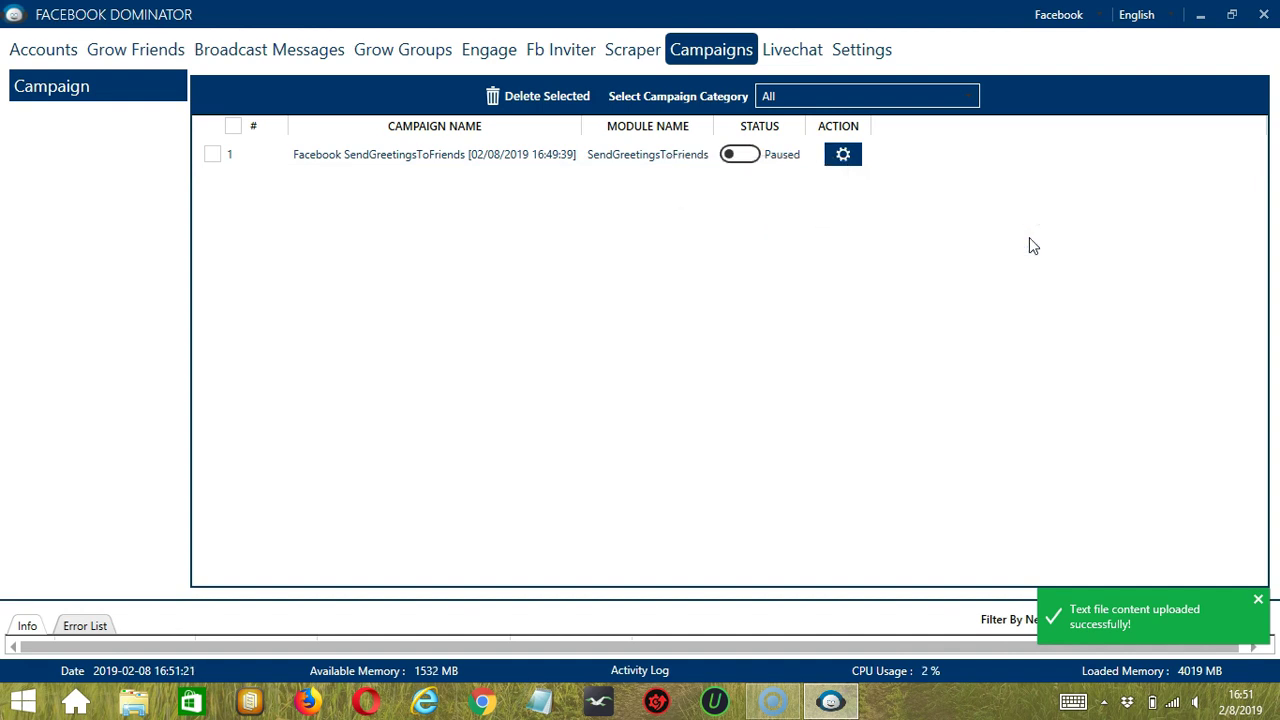